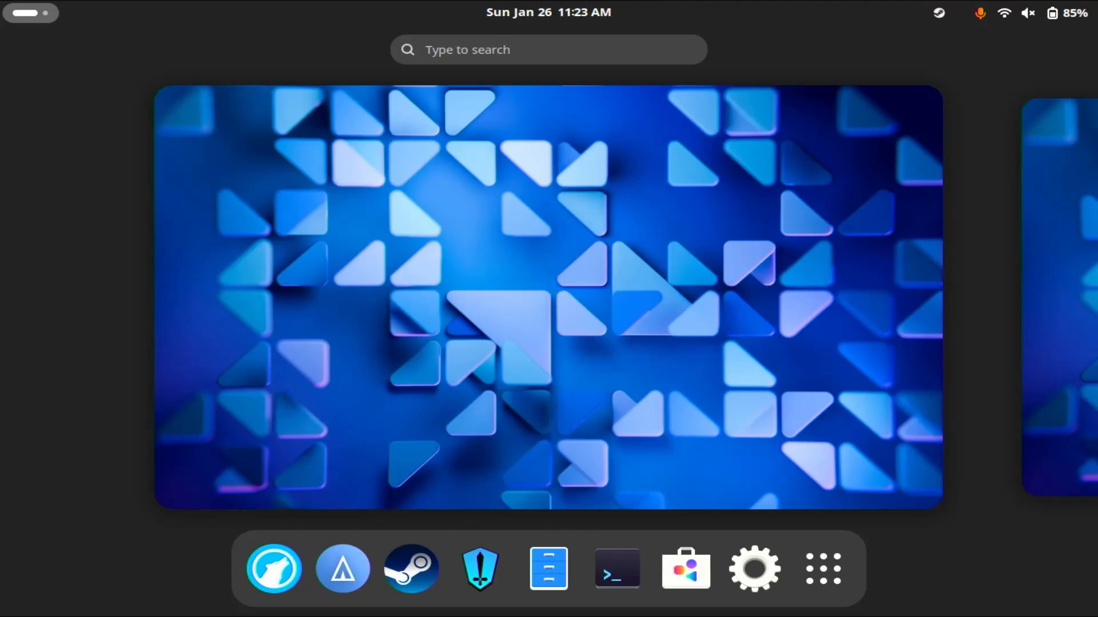
{"action": "key", "text": "super"}
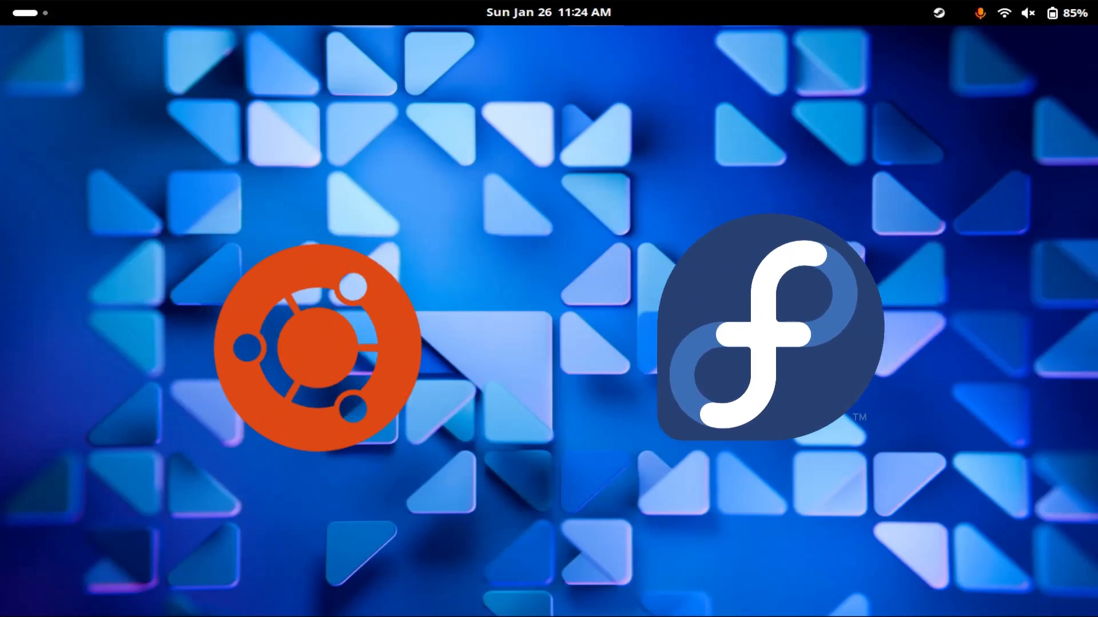
{"action": "key", "text": "super"}
{"action": "key", "text": "super"}
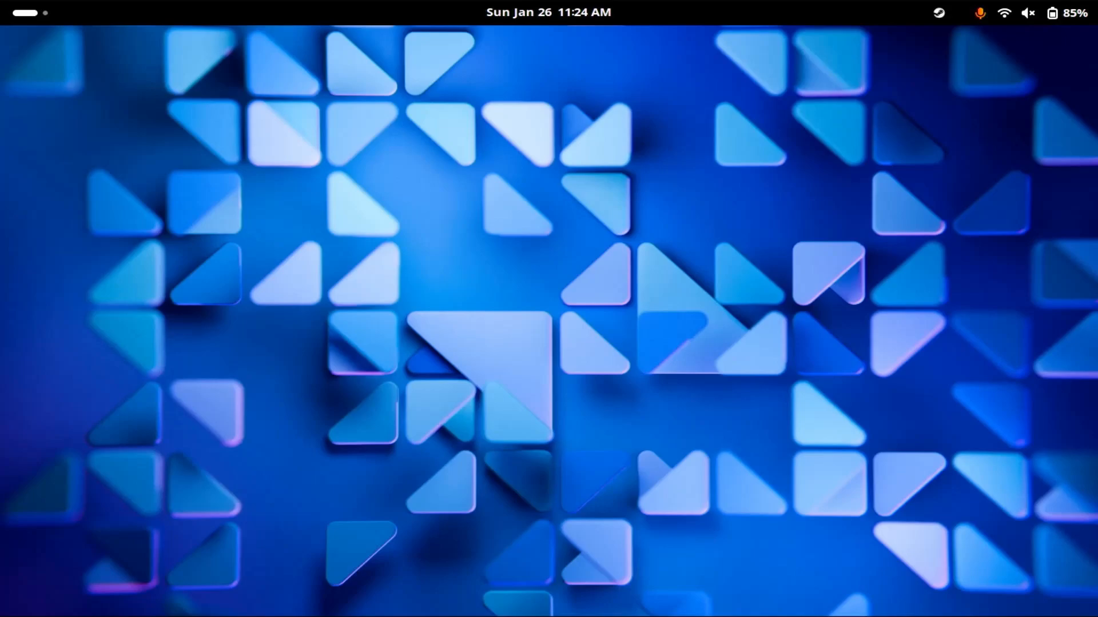
{"action": "key", "text": "super"}
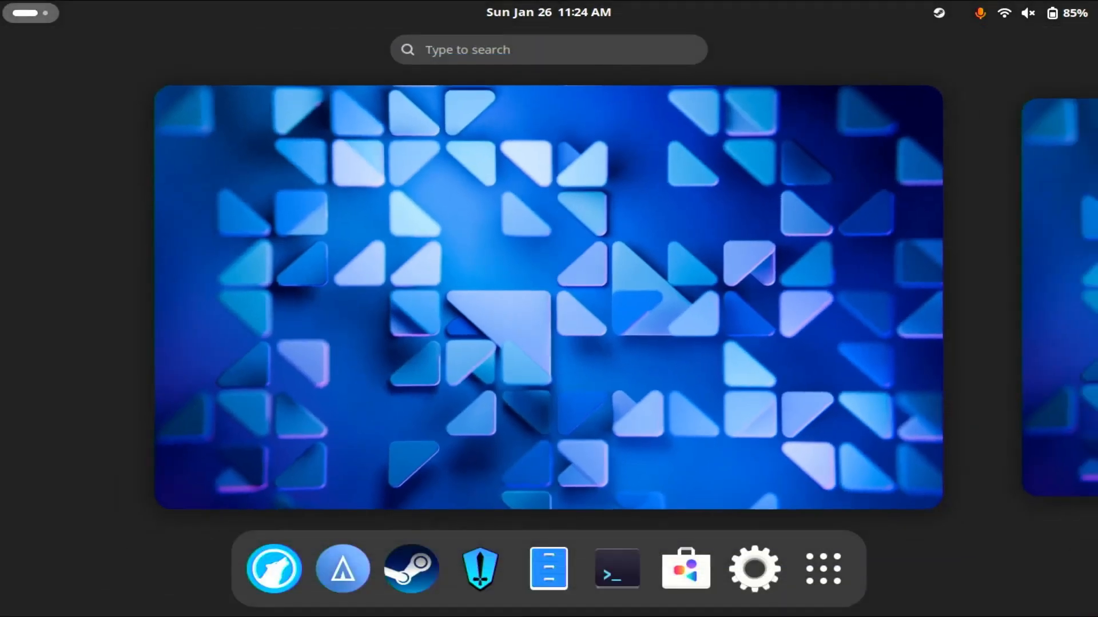
{"action": "key", "text": "super"}
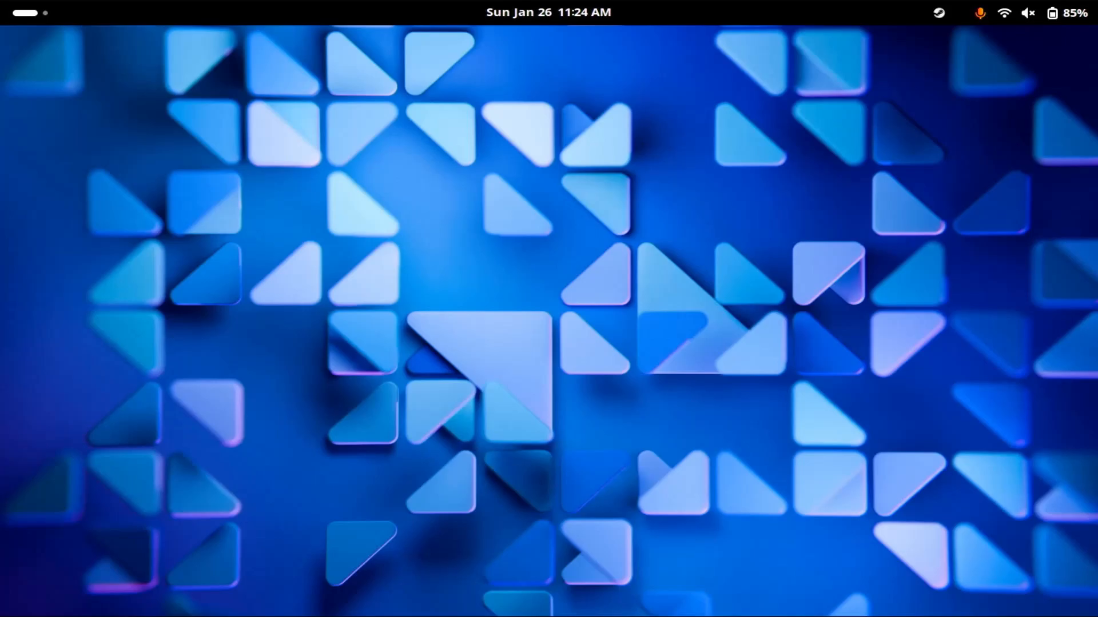
Launch Extension Manager from the Utilities app folder and maximize its window.
{"action": "key", "text": "super"}
{"action": "key", "text": "super"}
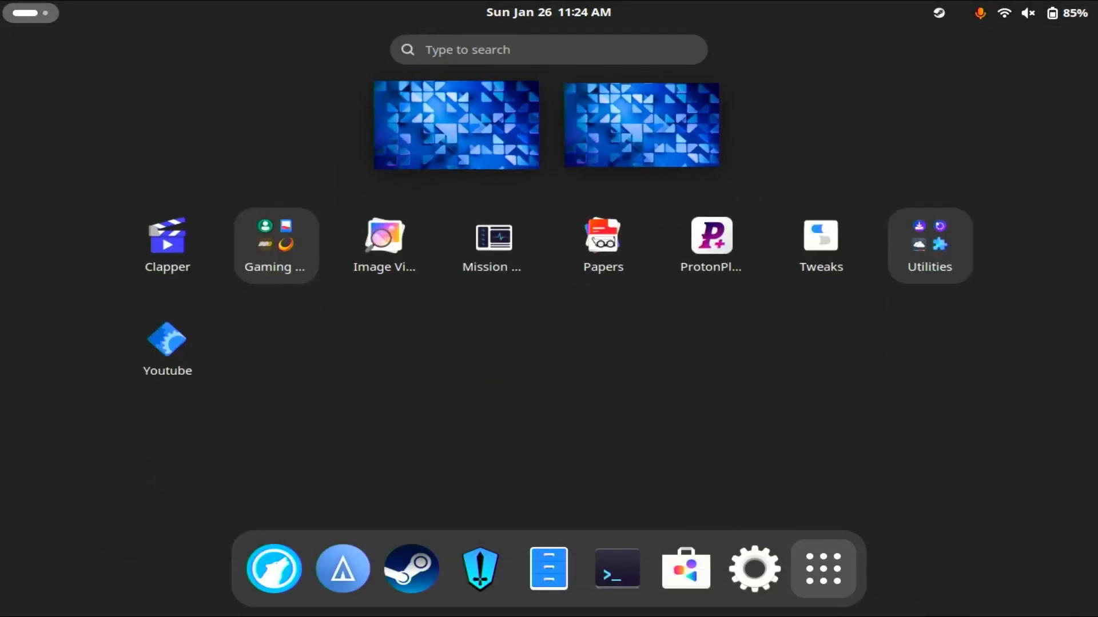
{"action": "left_click", "coordinate": [930, 246]}
{"action": "left_click", "coordinate": [413, 326]}
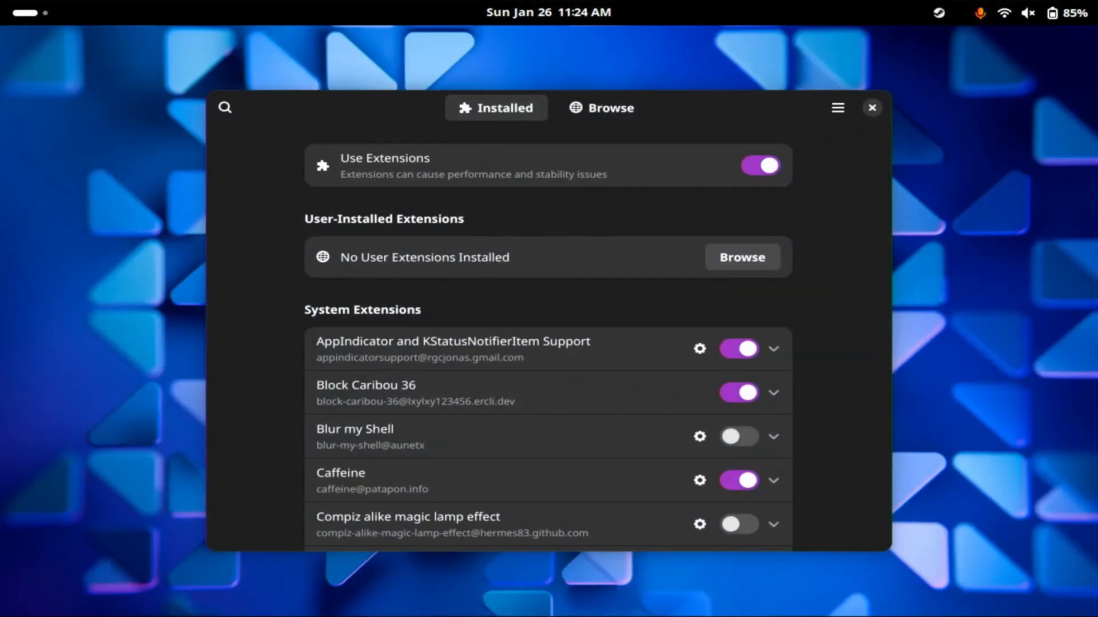
{"action": "left_click_drag", "start_coordinate": [395, 107], "coordinate": [370, 5]}
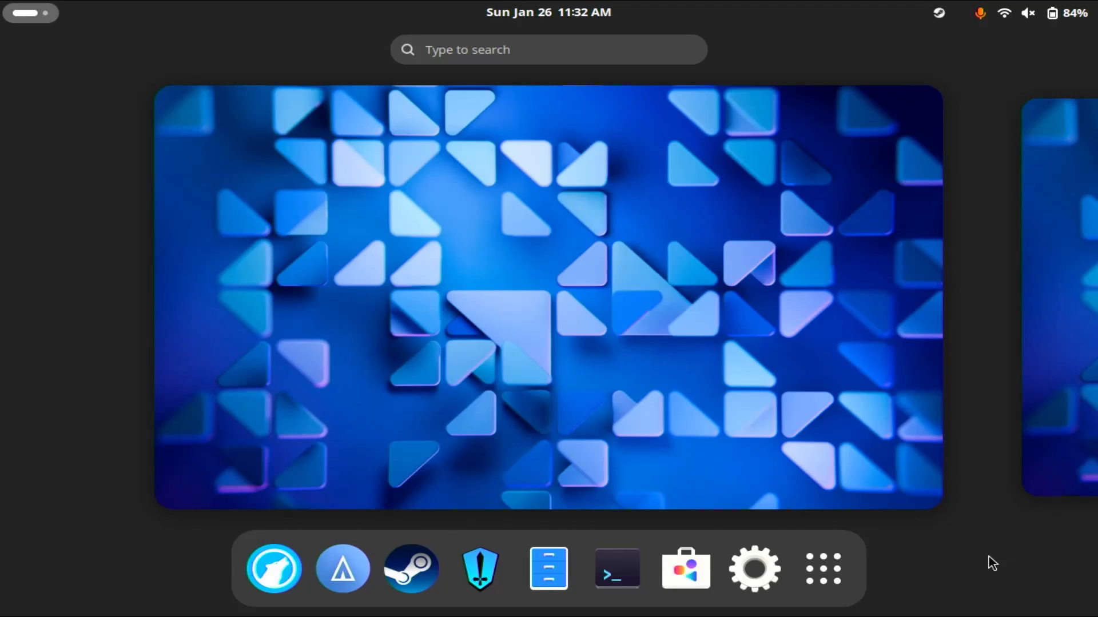
Open the software store, search for "twea" and open the GNOME Tweaks page.
{"action": "left_click", "coordinate": [685, 569]}
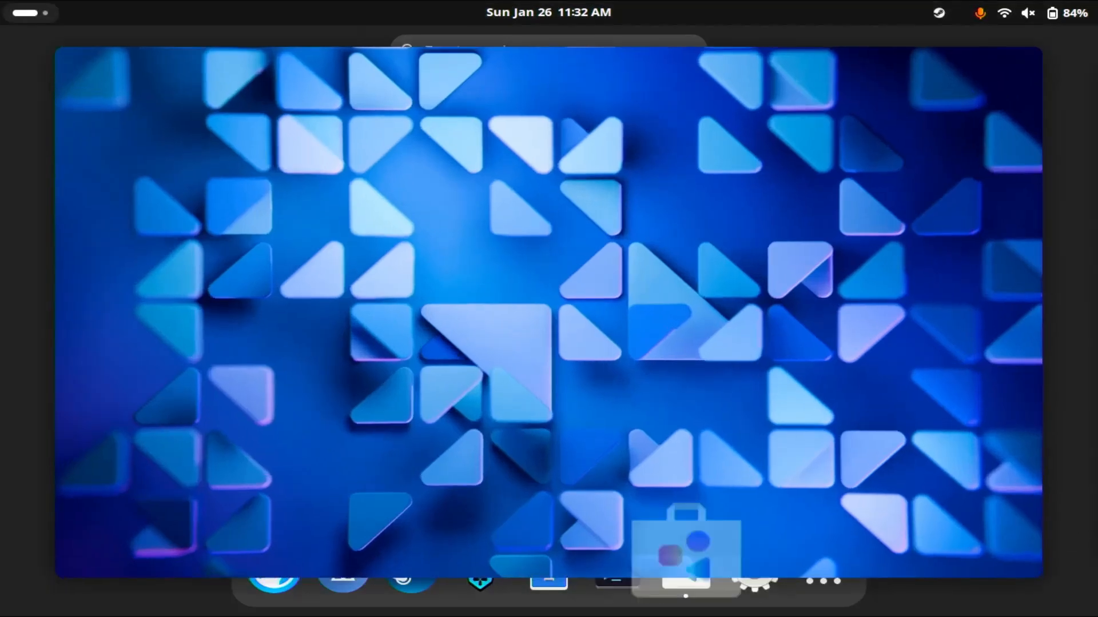
{"action": "left_click", "coordinate": [118, 108]}
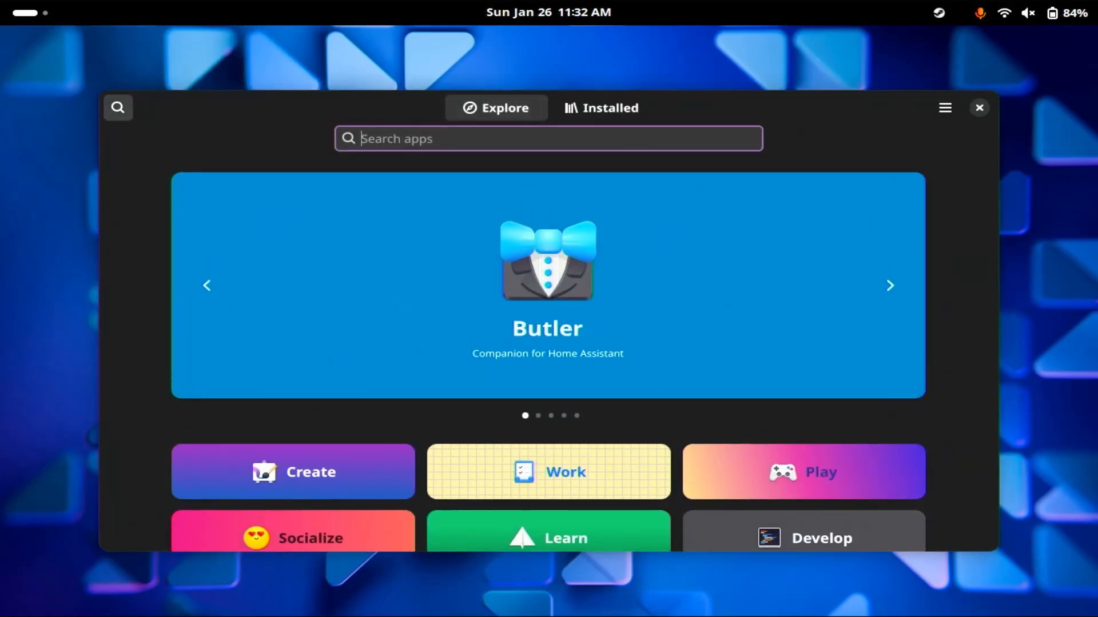
{"action": "left_click", "coordinate": [397, 139]}
{"action": "type", "text": "twe"}
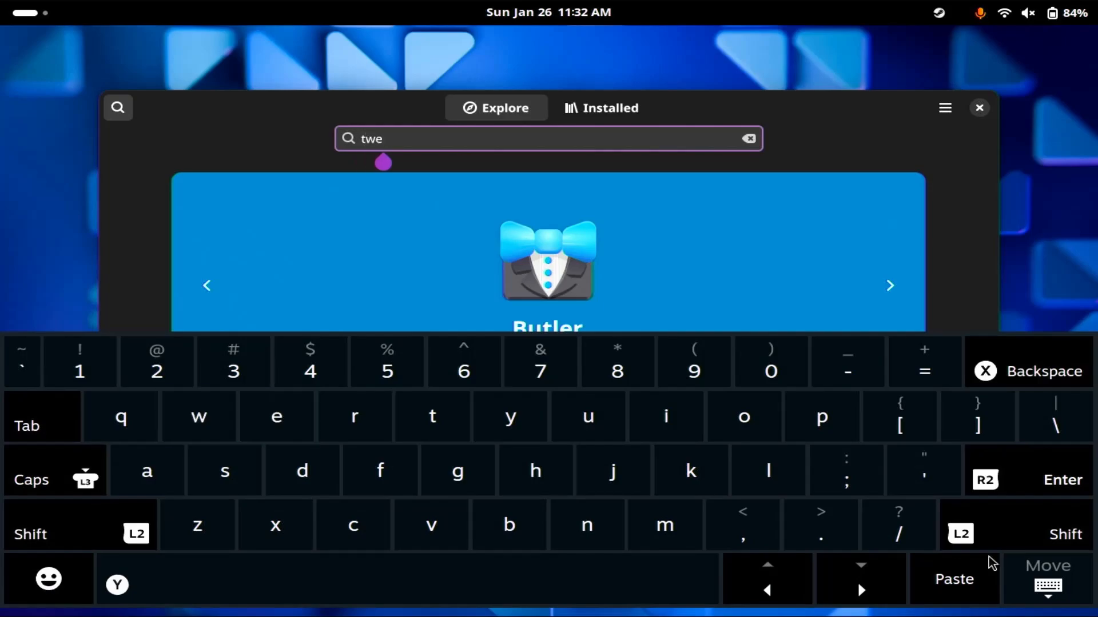
{"action": "type", "text": "a"}
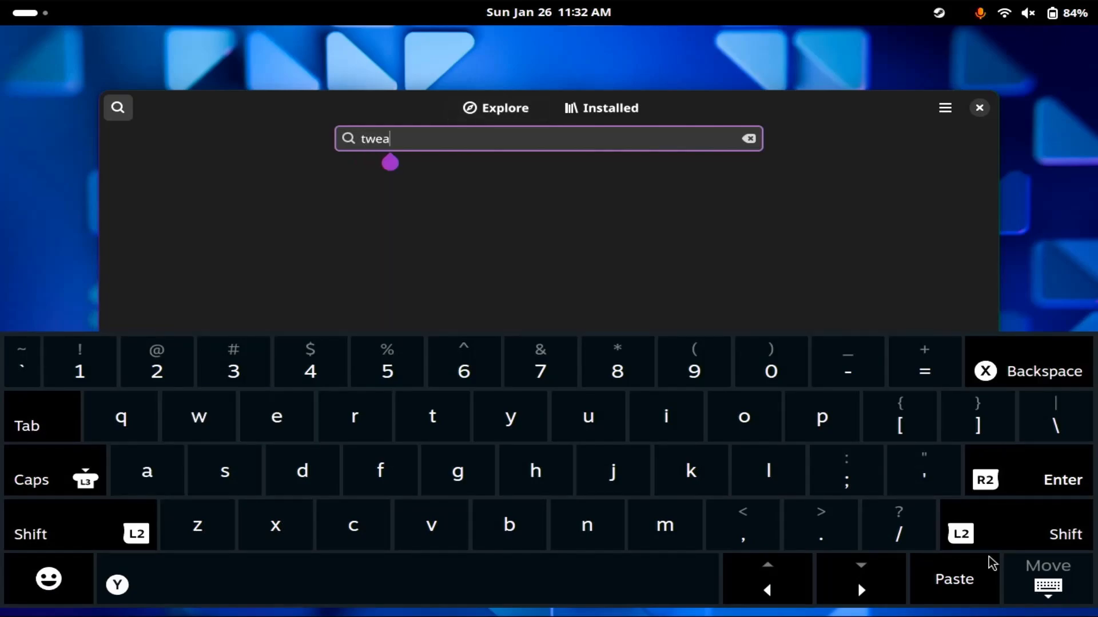
{"action": "left_click", "coordinate": [458, 207]}
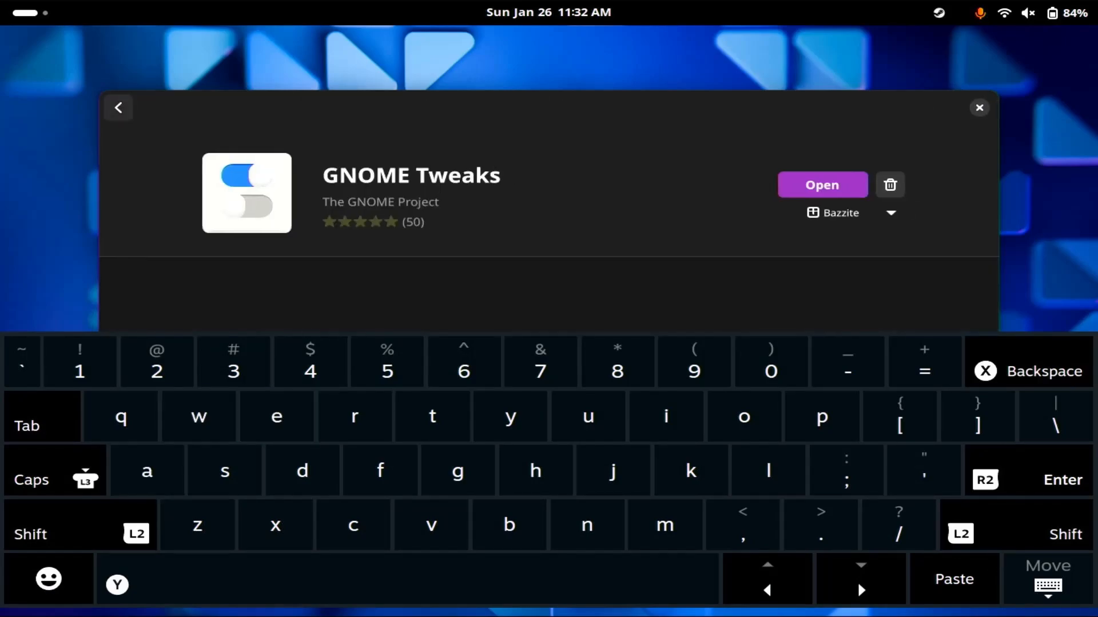
Search the software store for "extension" and open the Extension Manager page.
{"action": "key", "text": "Escape"}
{"action": "left_click_drag", "start_coordinate": [548, 108], "coordinate": [516, 122]}
{"action": "type", "text": "ex"}
{"action": "type", "text": "tension"}
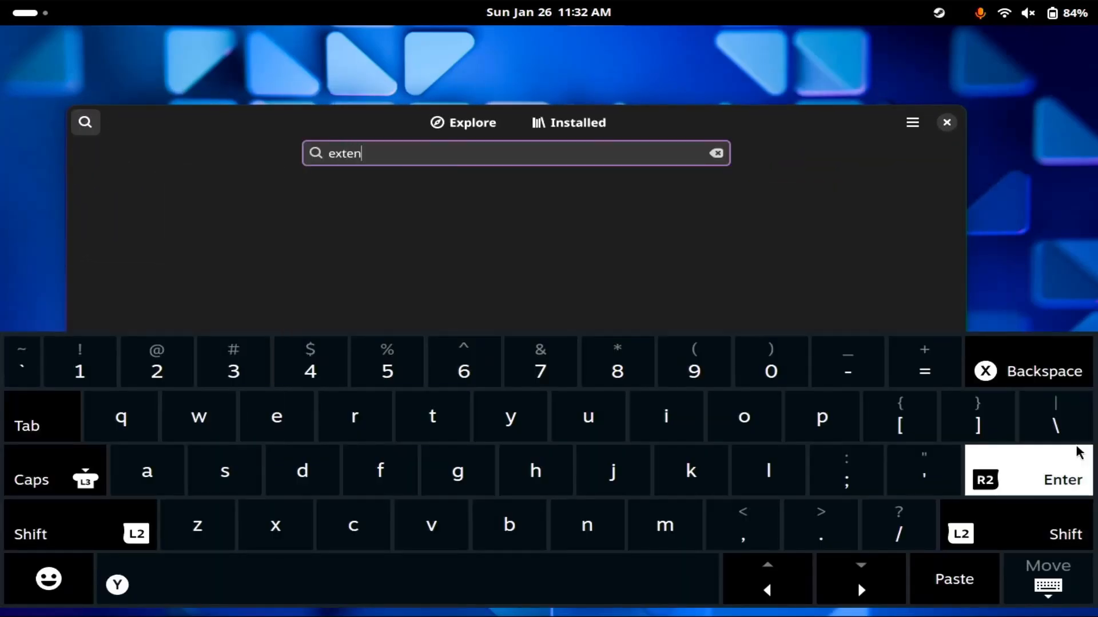
{"action": "left_click", "coordinate": [1079, 452]}
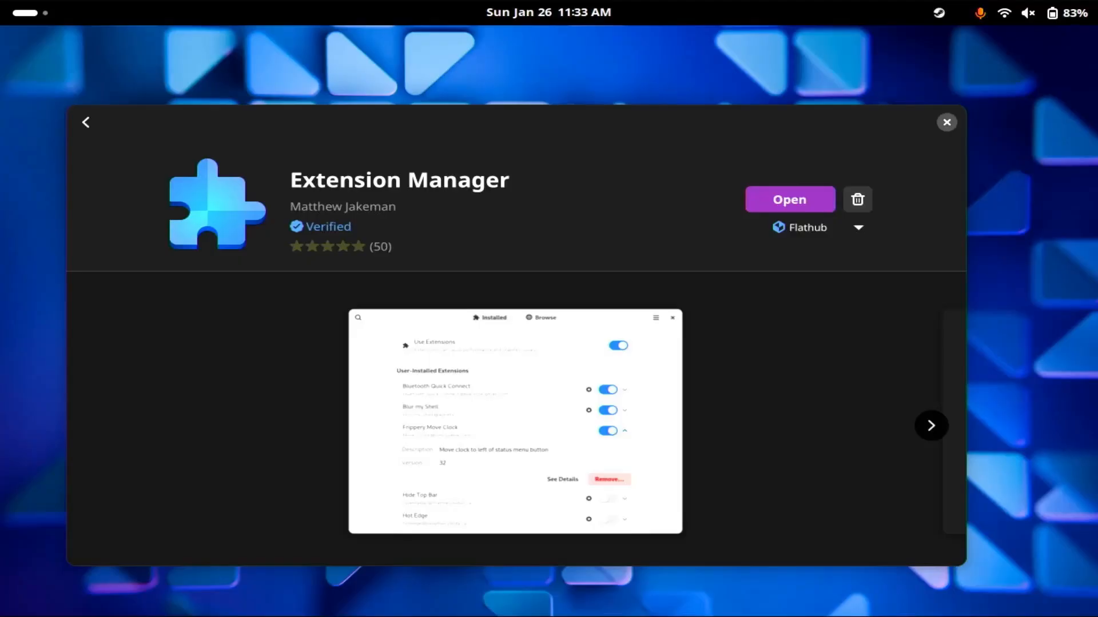
Close the software store and launch Extension Manager from the Utilities app folder.
{"action": "key", "text": "ctrl+q"}
{"action": "key", "text": "super"}
{"action": "key", "text": "super"}
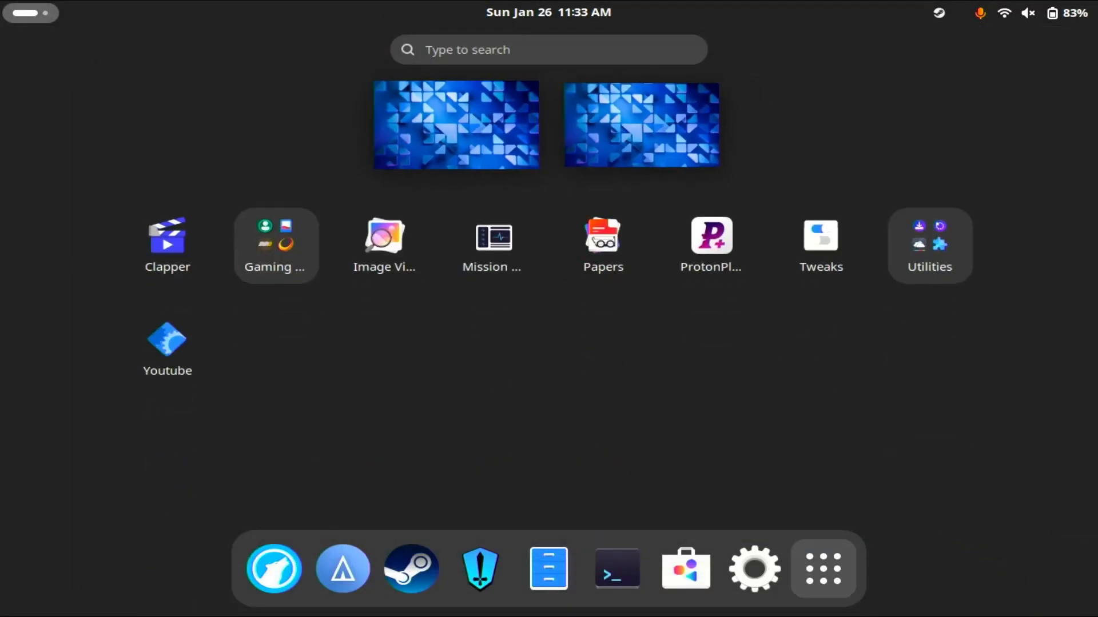
{"action": "left_click", "coordinate": [930, 246]}
{"action": "left_click", "coordinate": [412, 327]}
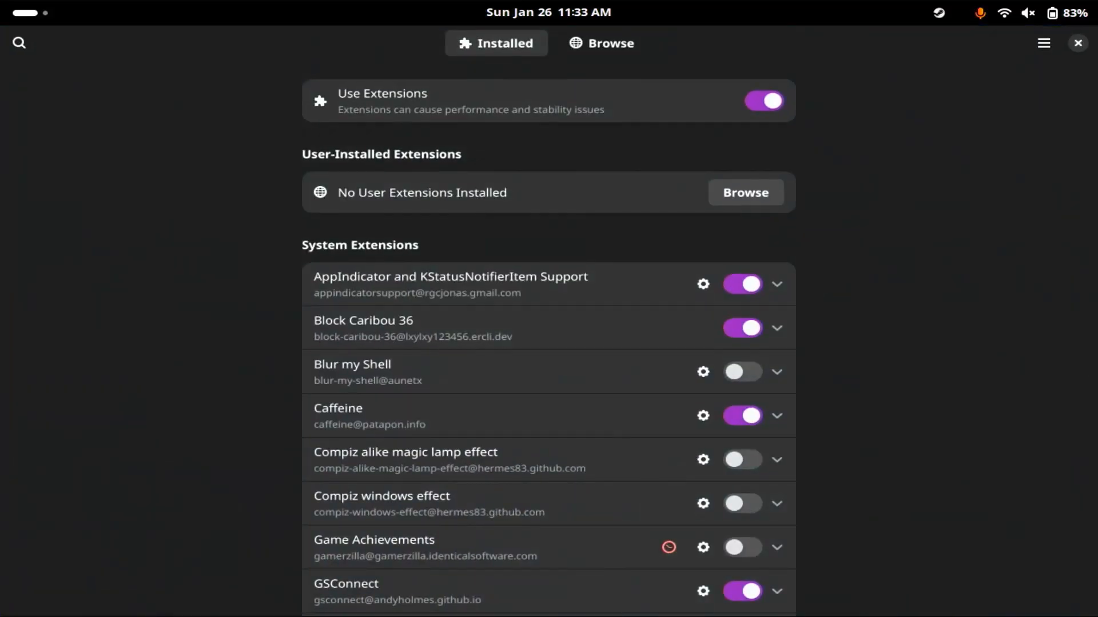
Search the online extensions for "dash to dock" and install the Dash to Dock extension by michele_g.
{"action": "left_click", "coordinate": [602, 43]}
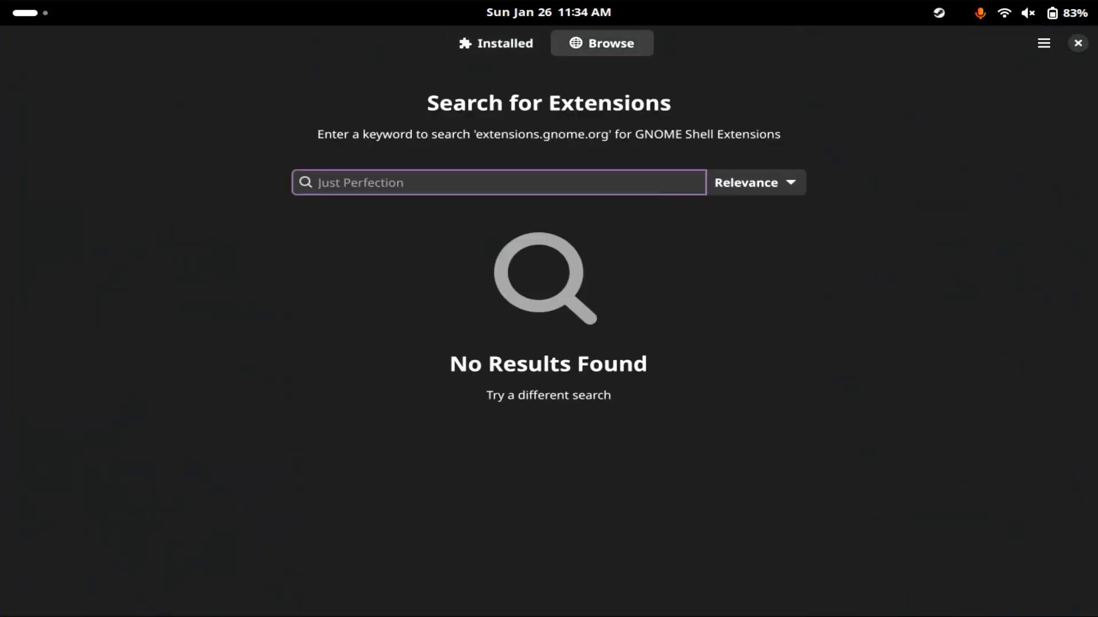
{"action": "type", "text": "das"}
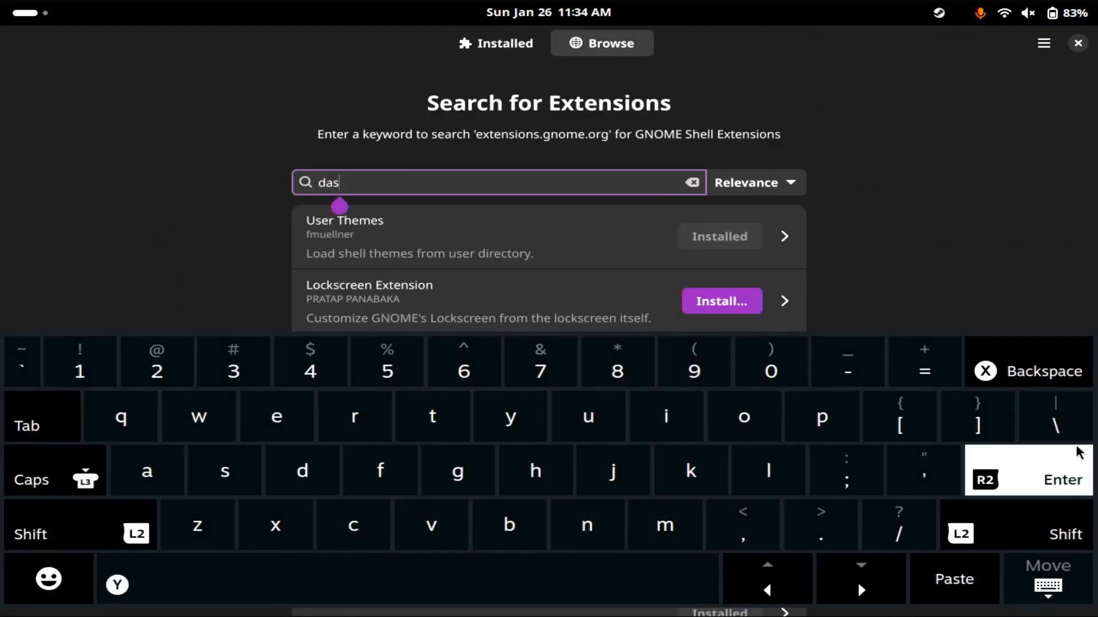
{"action": "type", "text": "h to dock"}
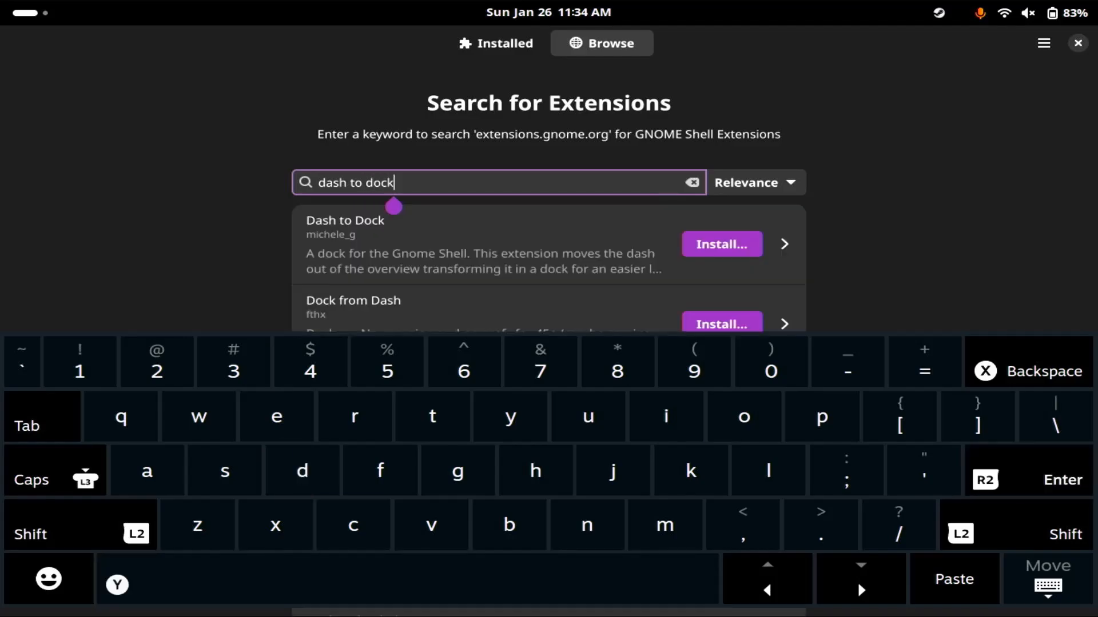
{"action": "left_click", "coordinate": [1048, 579]}
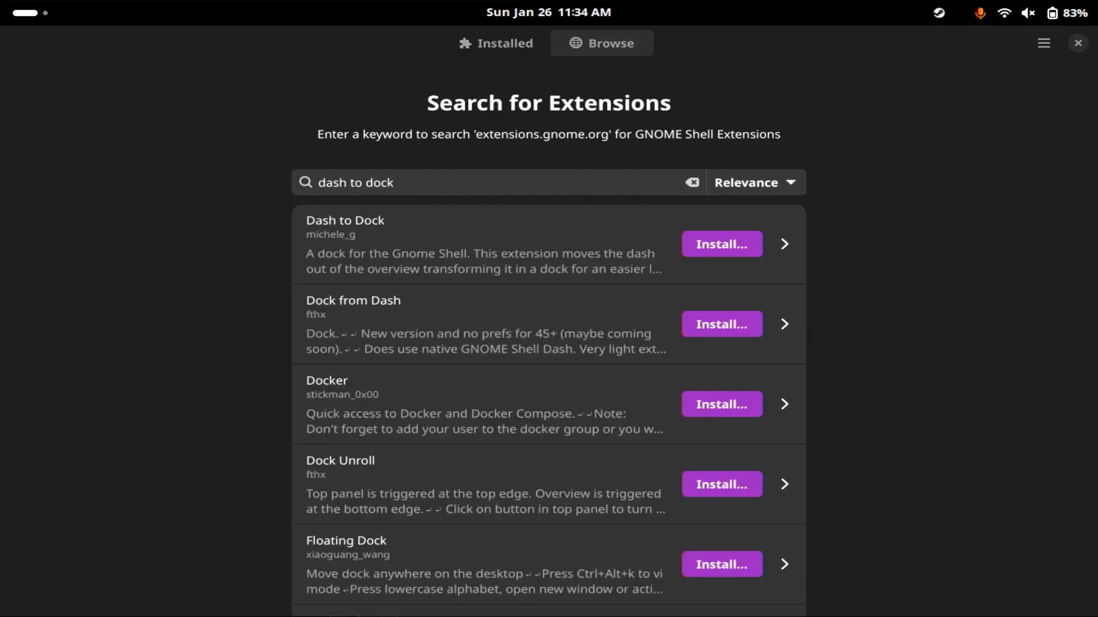
{"action": "left_click", "coordinate": [722, 244]}
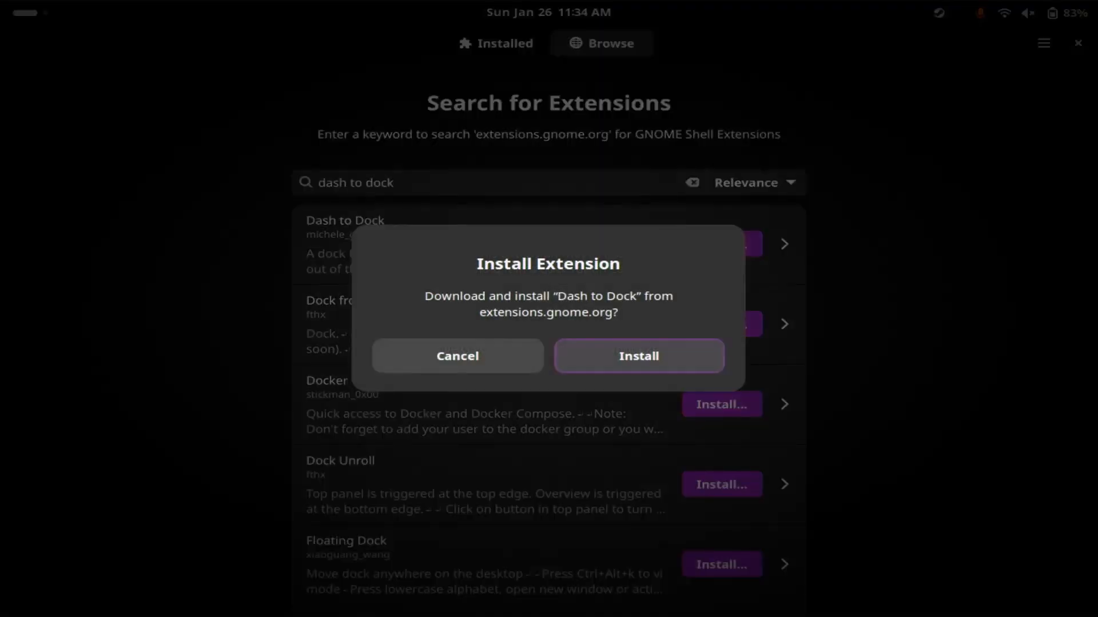
{"action": "left_click", "coordinate": [638, 356]}
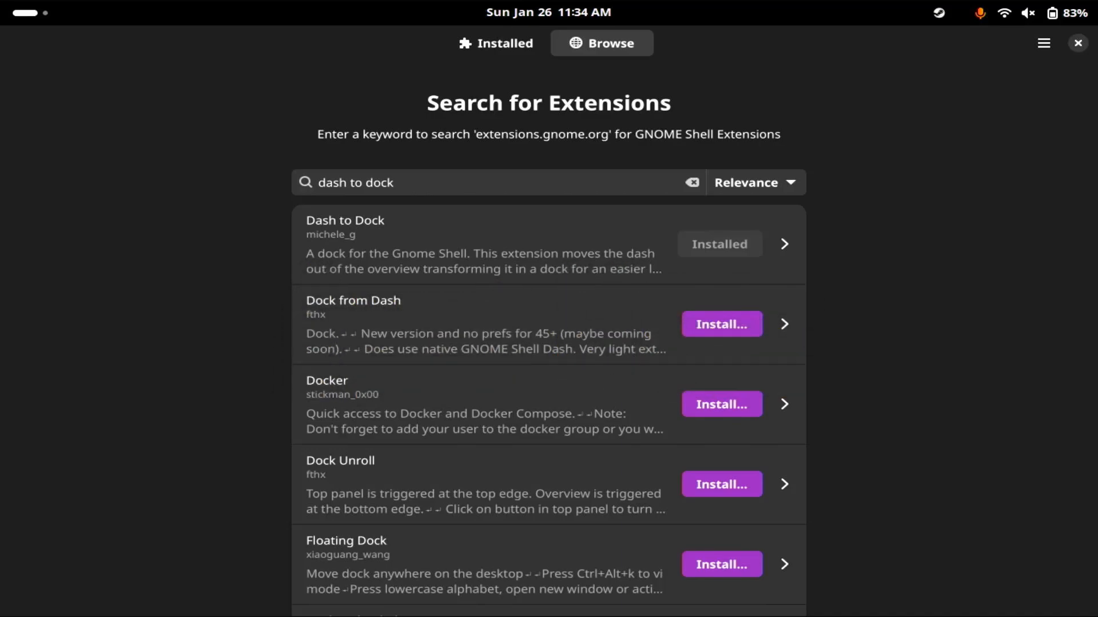
Expand the Blur my Shell entry among the installed system extensions and read its description.
{"action": "left_click", "coordinate": [395, 183]}
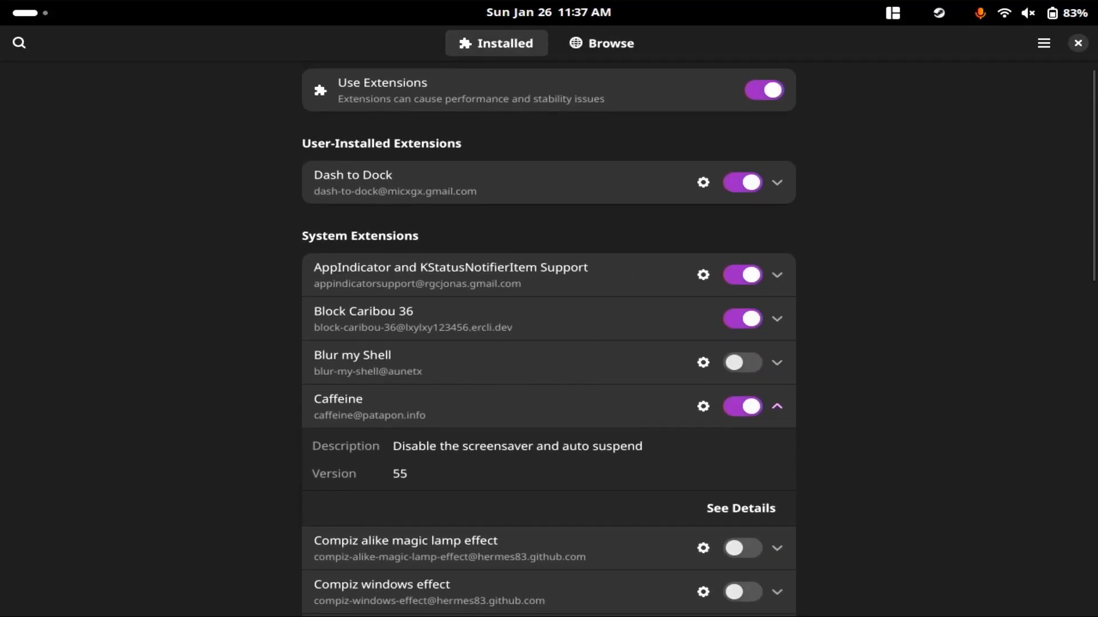
{"action": "left_click", "coordinate": [777, 363]}
{"action": "scroll", "coordinate": [549, 343], "scroll_direction": "down", "scroll_amount": 3}
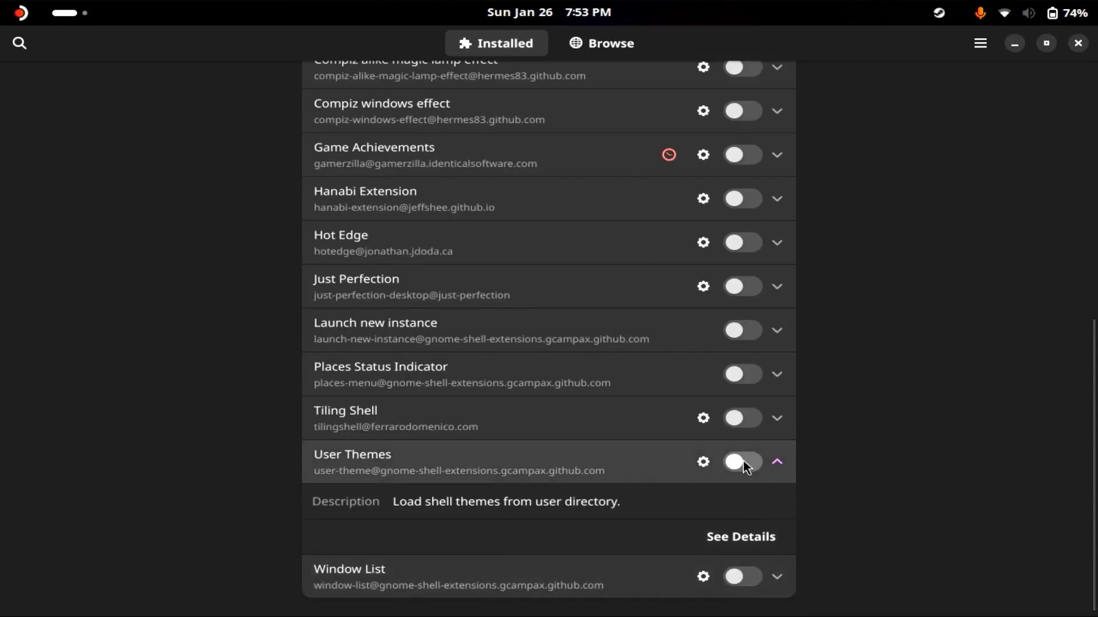
{"action": "left_click", "coordinate": [742, 461]}
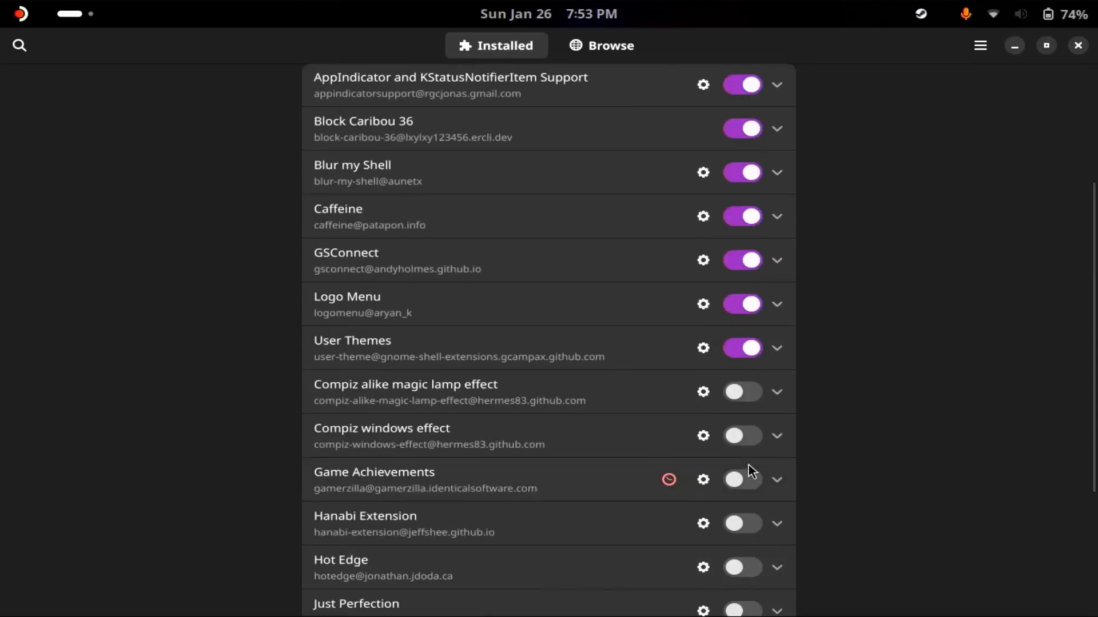
Enable the Tiling Shell extension and choose its two-tile layout with a narrow left tile and a wide right tile.
{"action": "scroll", "coordinate": [671, 386], "scroll_direction": "up", "scroll_amount": 5}
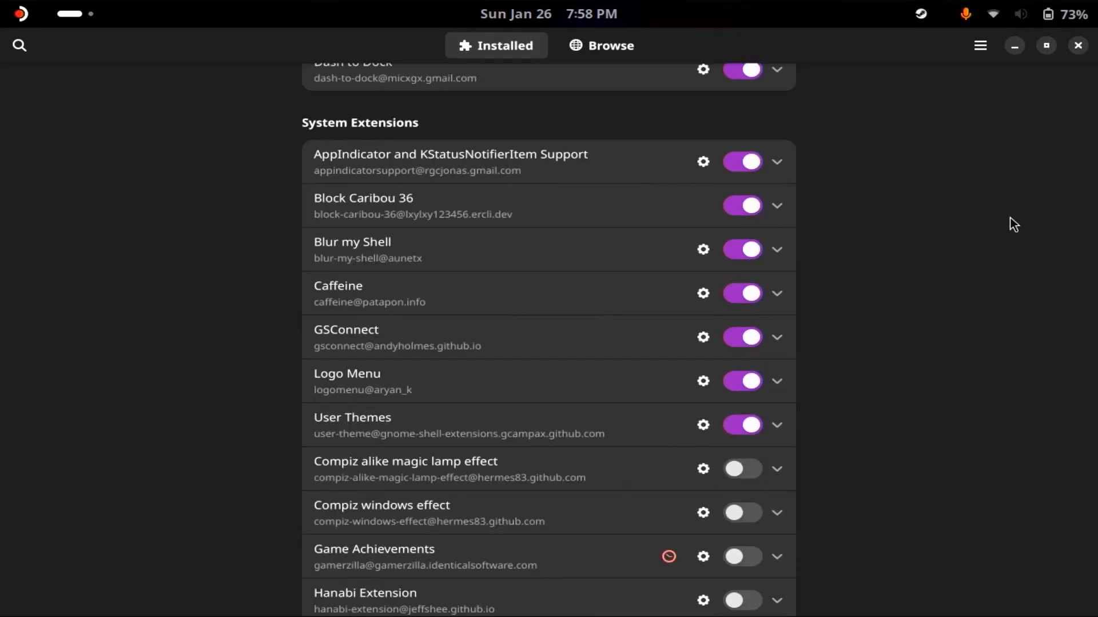
{"action": "scroll", "coordinate": [1009, 224], "scroll_direction": "down", "scroll_amount": 10}
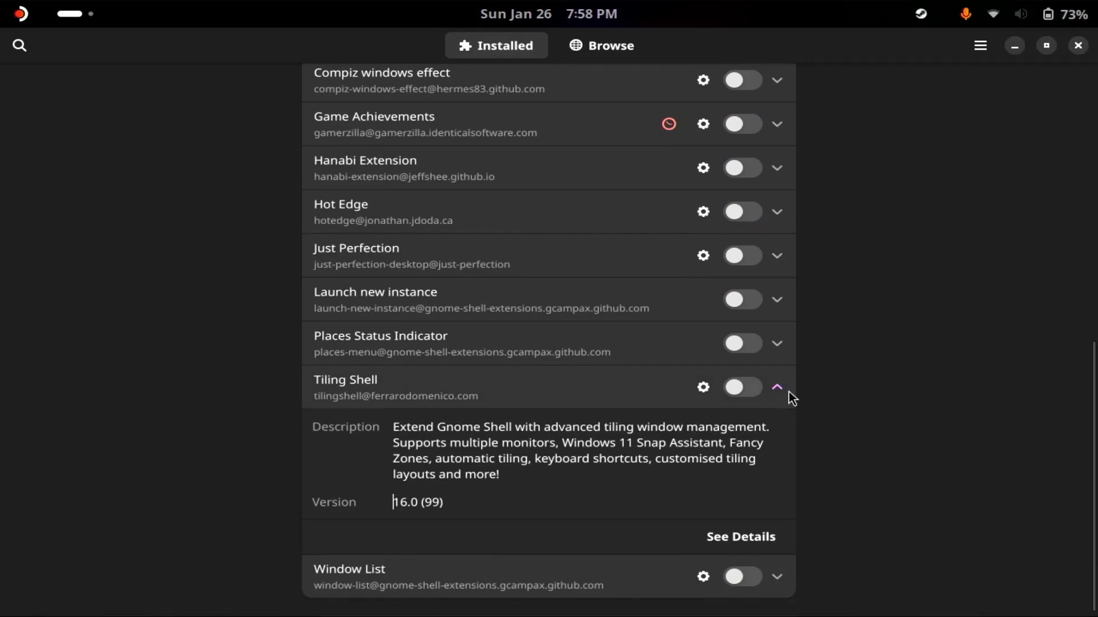
{"action": "left_click", "coordinate": [741, 387]}
{"action": "scroll", "coordinate": [945, 253], "scroll_direction": "up", "scroll_amount": 5}
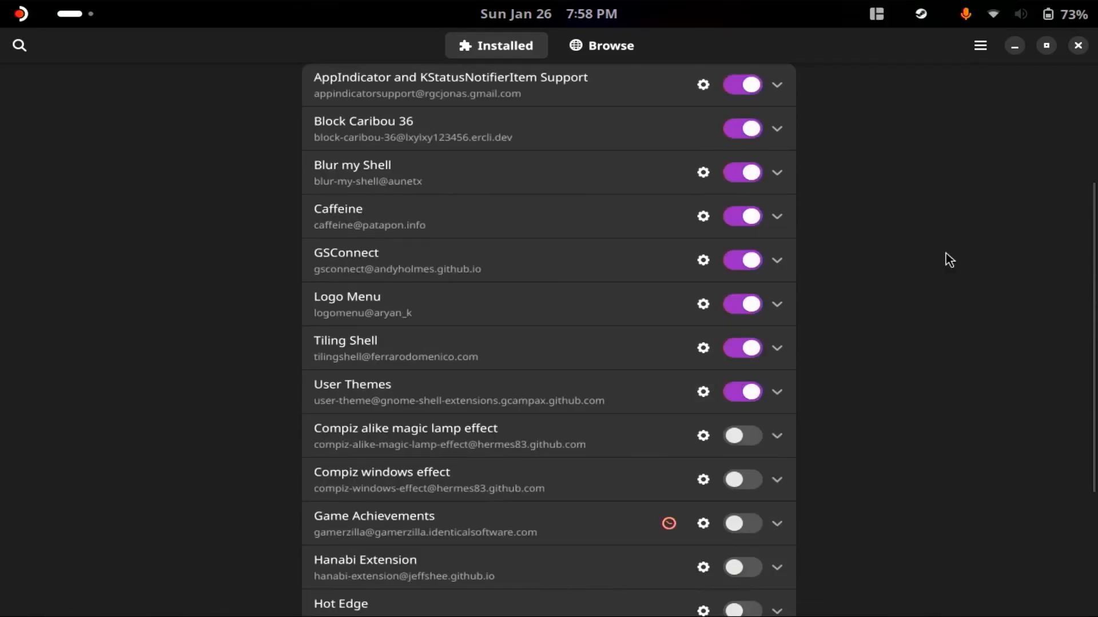
{"action": "left_click", "coordinate": [883, 15]}
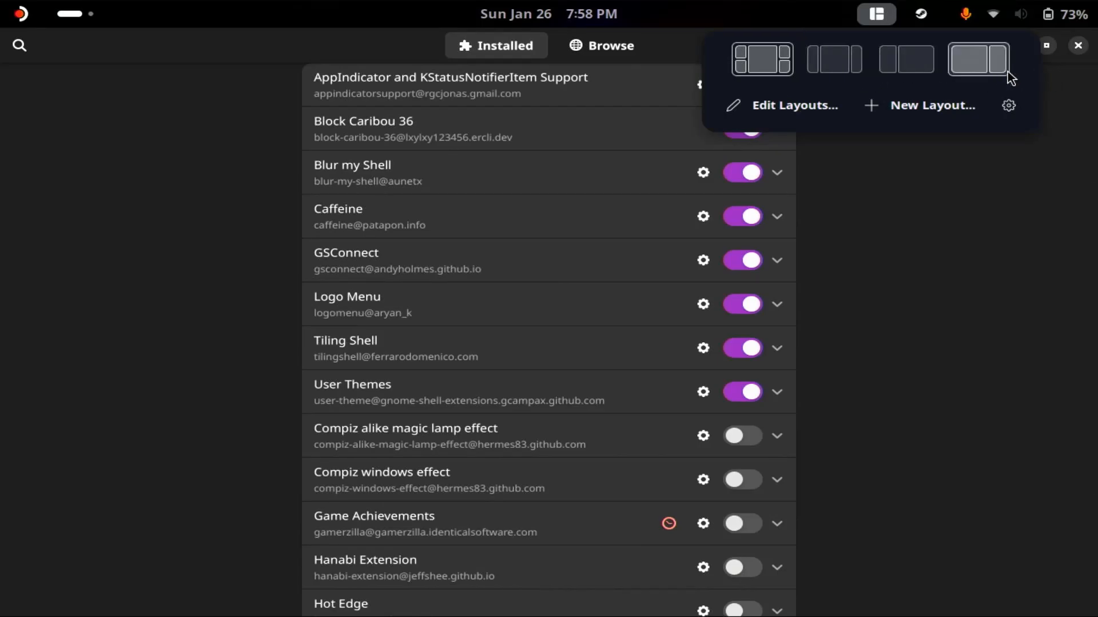
{"action": "left_click", "coordinate": [913, 67]}
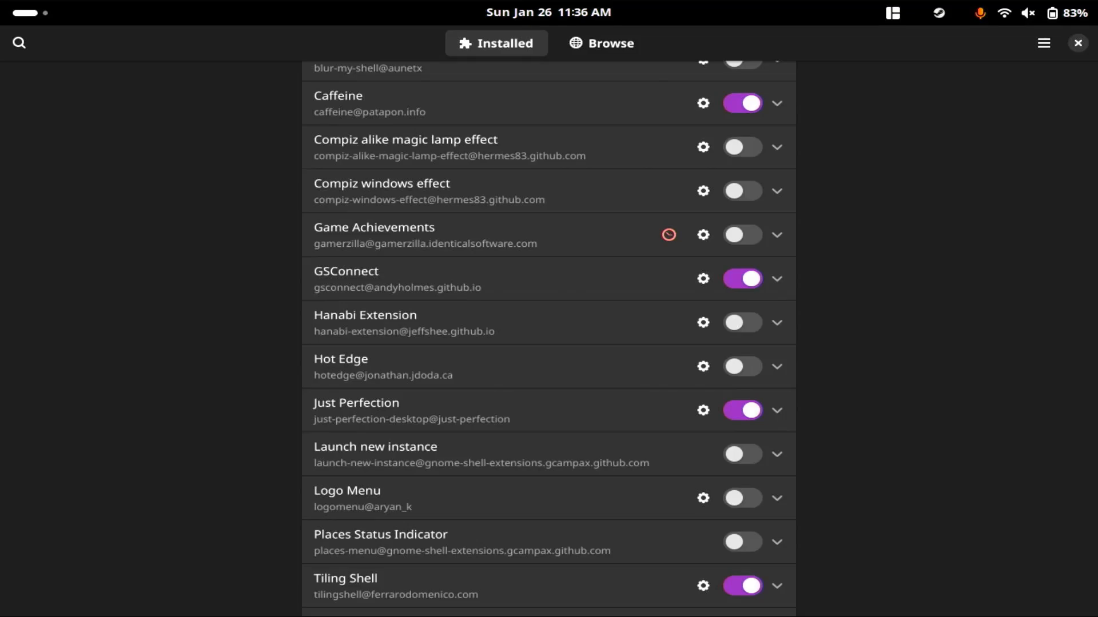
Expand the GSConnect and Just Perfection entries among the installed extensions and read their descriptions.
{"action": "left_click", "coordinate": [776, 279]}
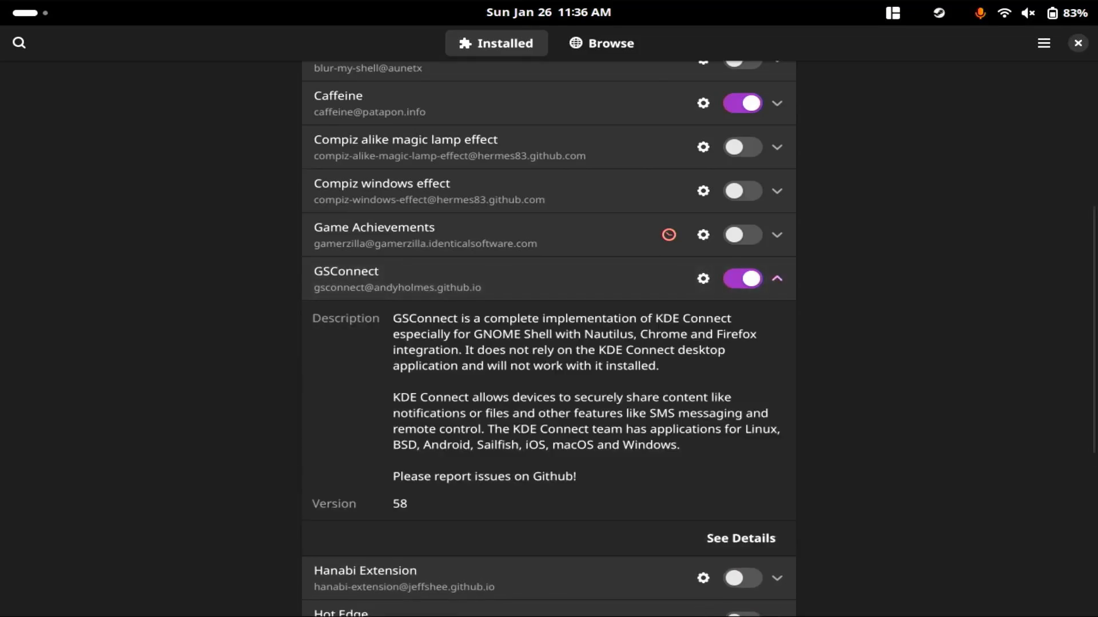
{"action": "scroll", "coordinate": [549, 339], "scroll_direction": "up", "scroll_amount": 1}
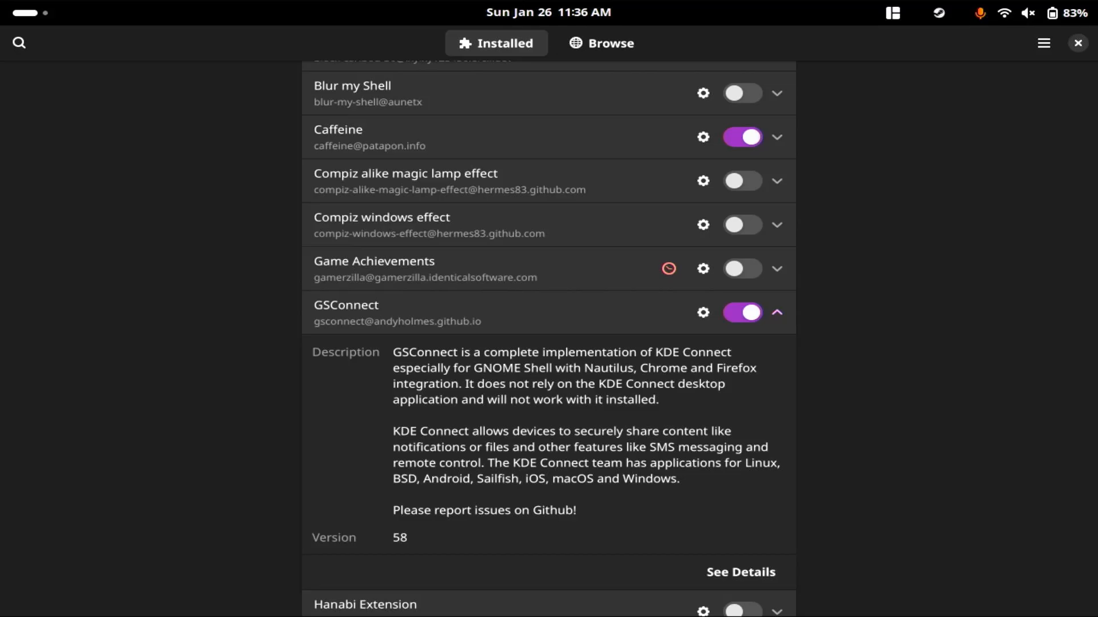
{"action": "scroll", "coordinate": [618, 227], "scroll_direction": "down", "scroll_amount": 5}
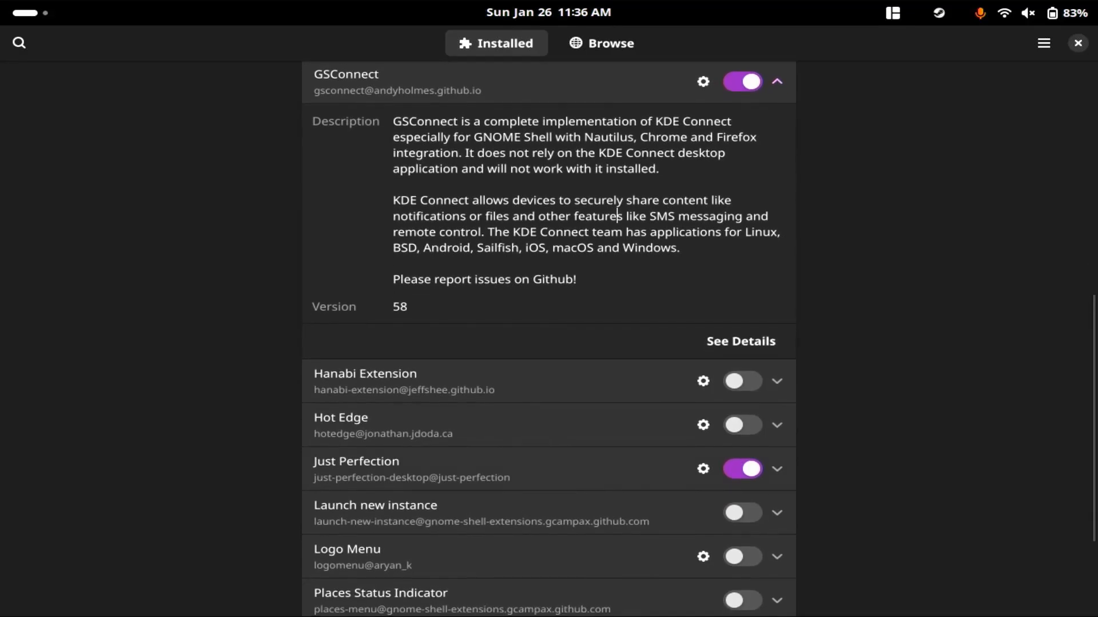
{"action": "left_click", "coordinate": [777, 469]}
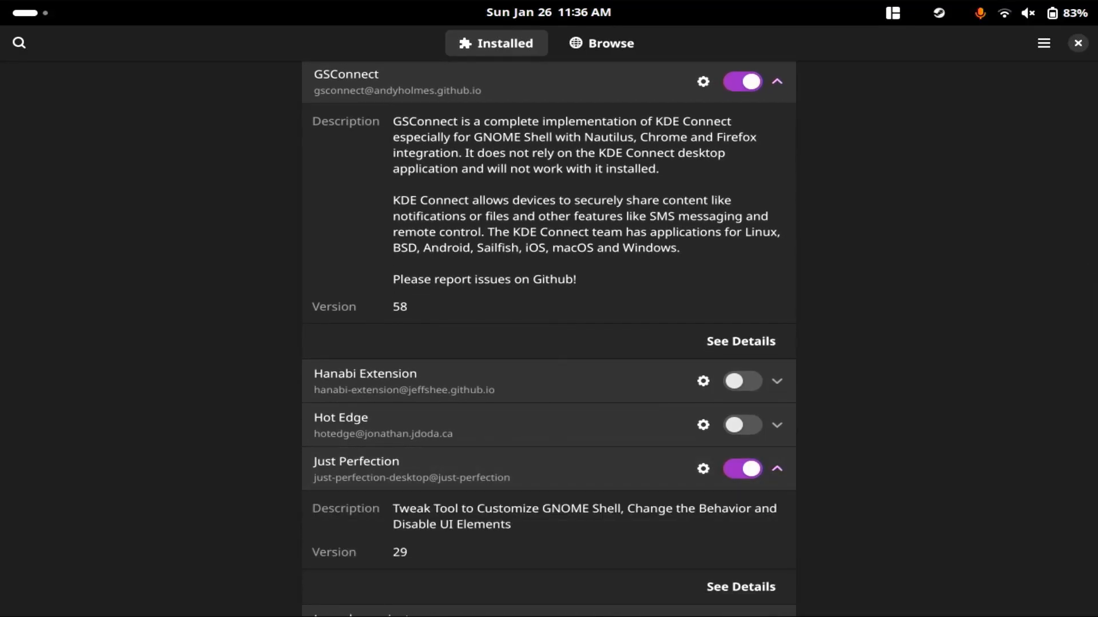
{"action": "scroll", "coordinate": [549, 337], "scroll_direction": "up", "scroll_amount": 6}
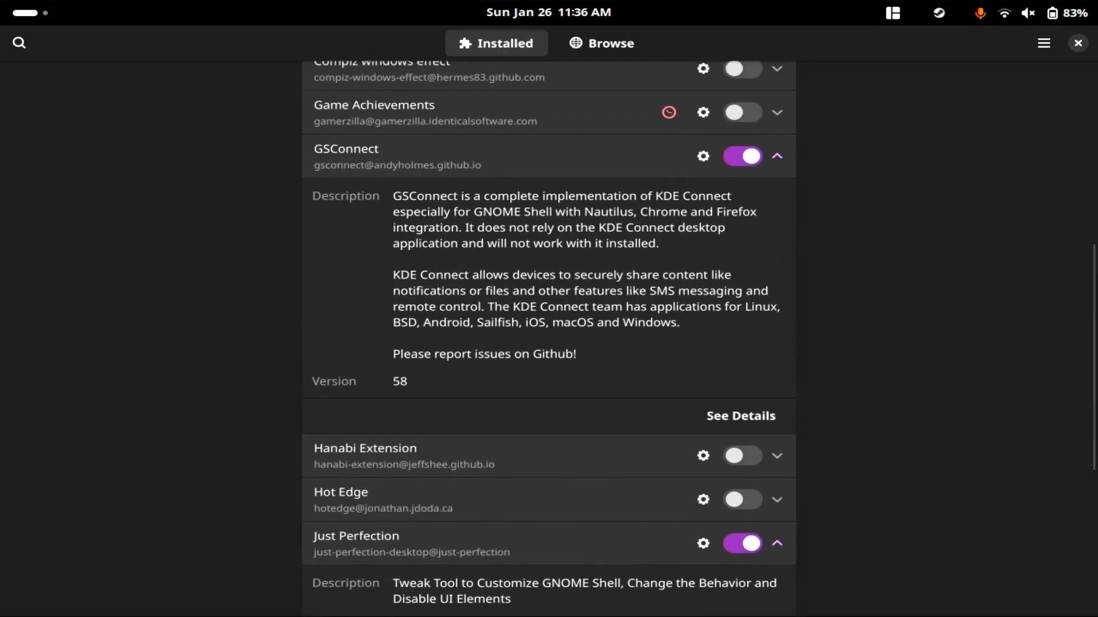
{"action": "left_click", "coordinate": [777, 229]}
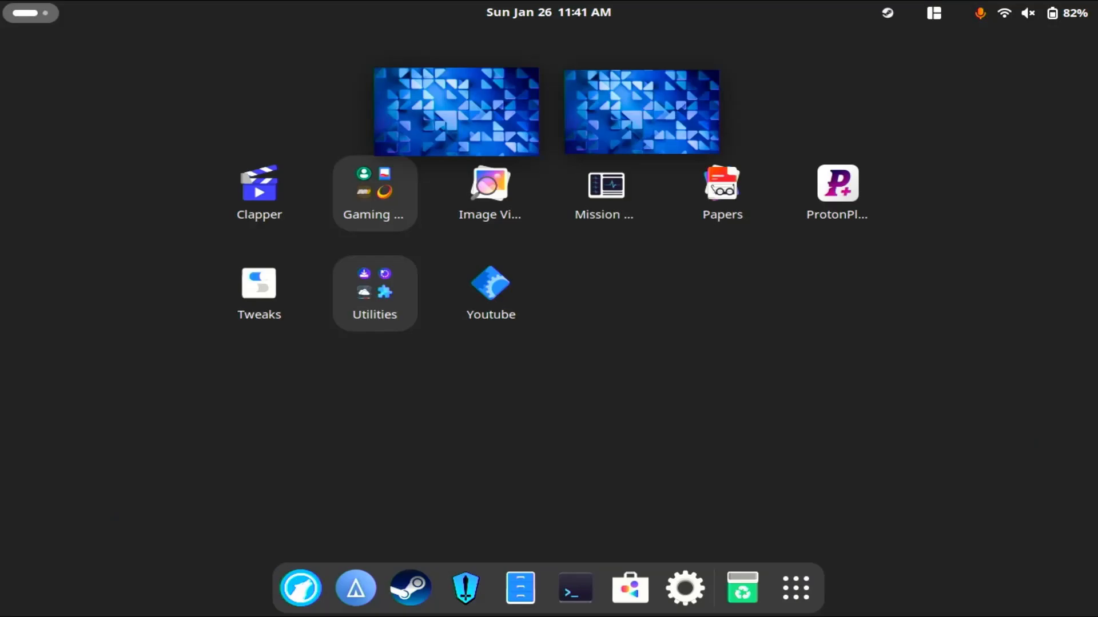
Open Tweaks and enable the Maximize and Minimize titlebar buttons in the Windows settings.
{"action": "left_click", "coordinate": [259, 293]}
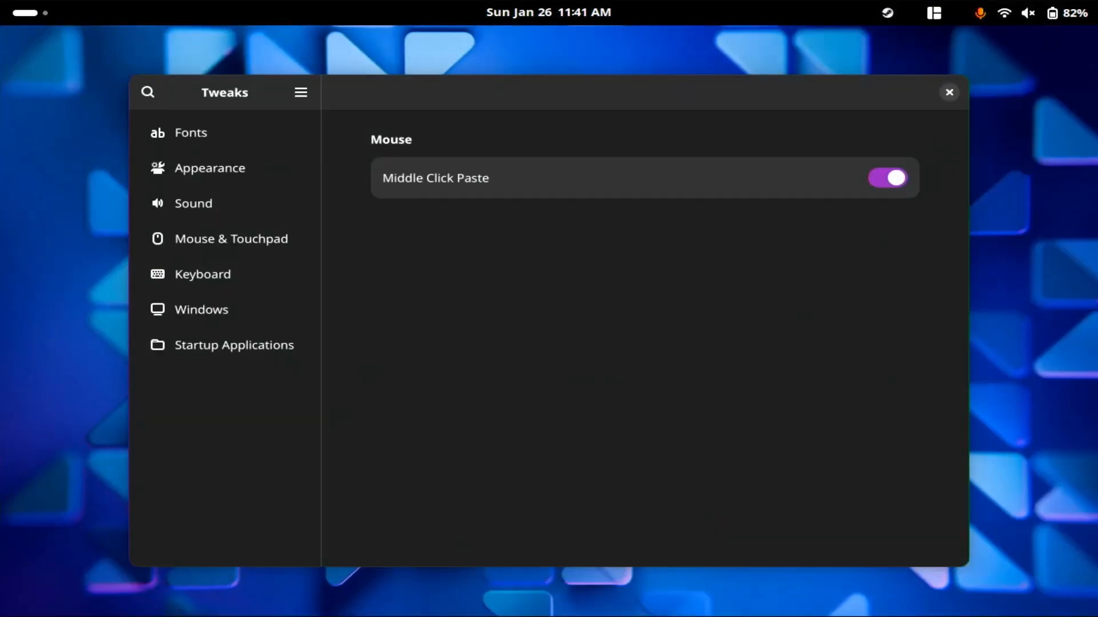
{"action": "left_click", "coordinate": [224, 309]}
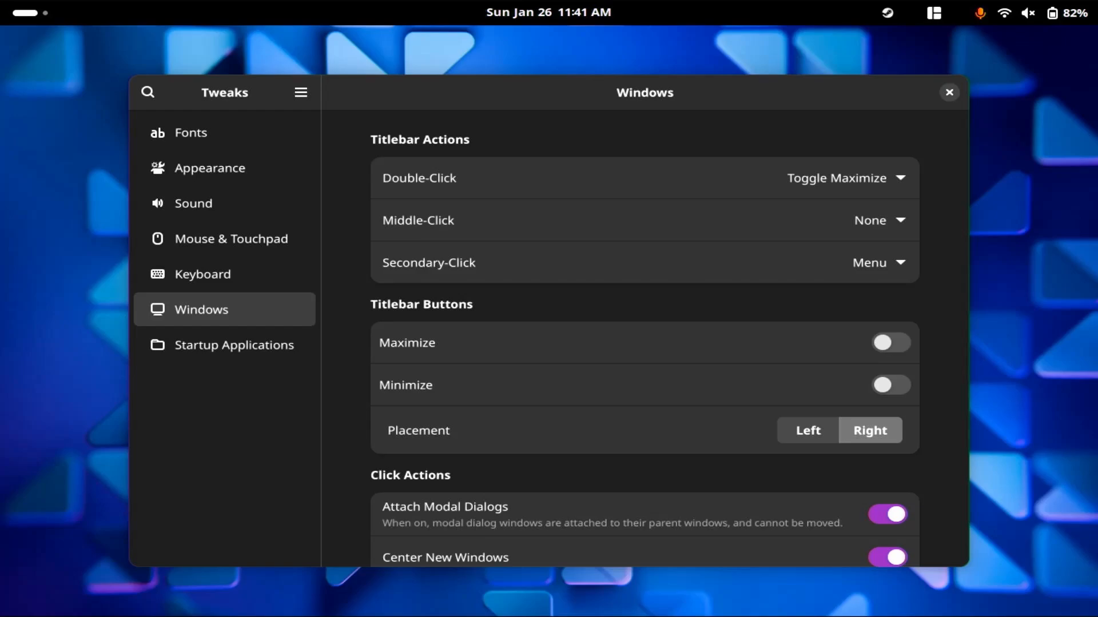
{"action": "left_click", "coordinate": [891, 343]}
{"action": "left_click", "coordinate": [890, 386]}
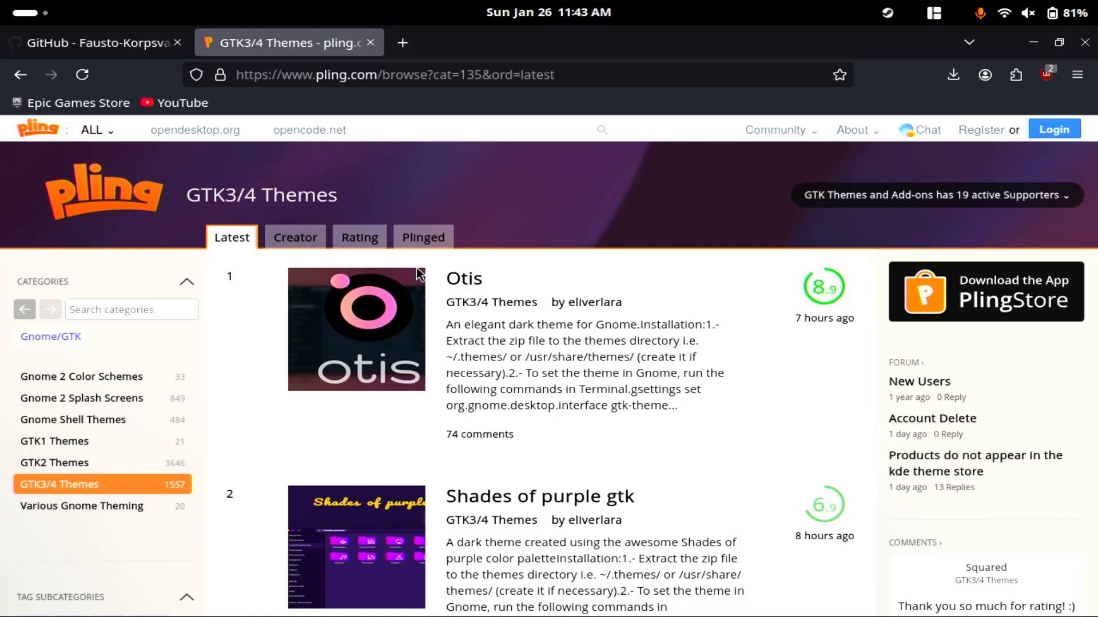
Close the GitHub page and look through the latest GTK3/4 Themes listed on Pling.
{"action": "left_click", "coordinate": [177, 43]}
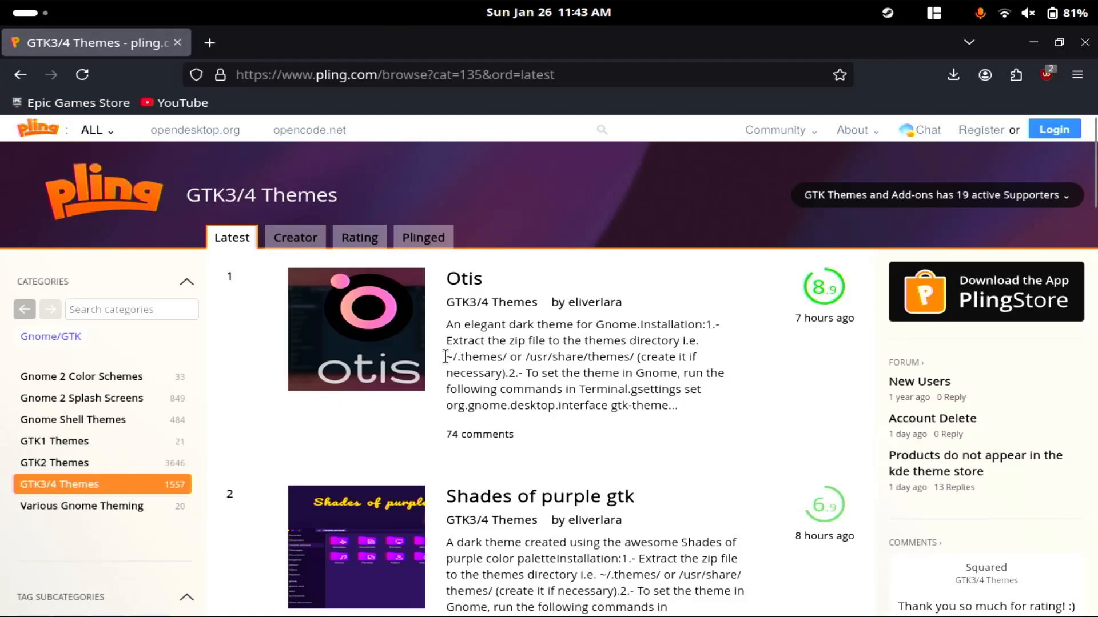
{"action": "scroll", "coordinate": [445, 355], "scroll_direction": "down", "scroll_amount": 1}
{"action": "scroll", "coordinate": [446, 356], "scroll_direction": "up", "scroll_amount": 1}
{"action": "scroll", "coordinate": [445, 356], "scroll_direction": "down", "scroll_amount": 10}
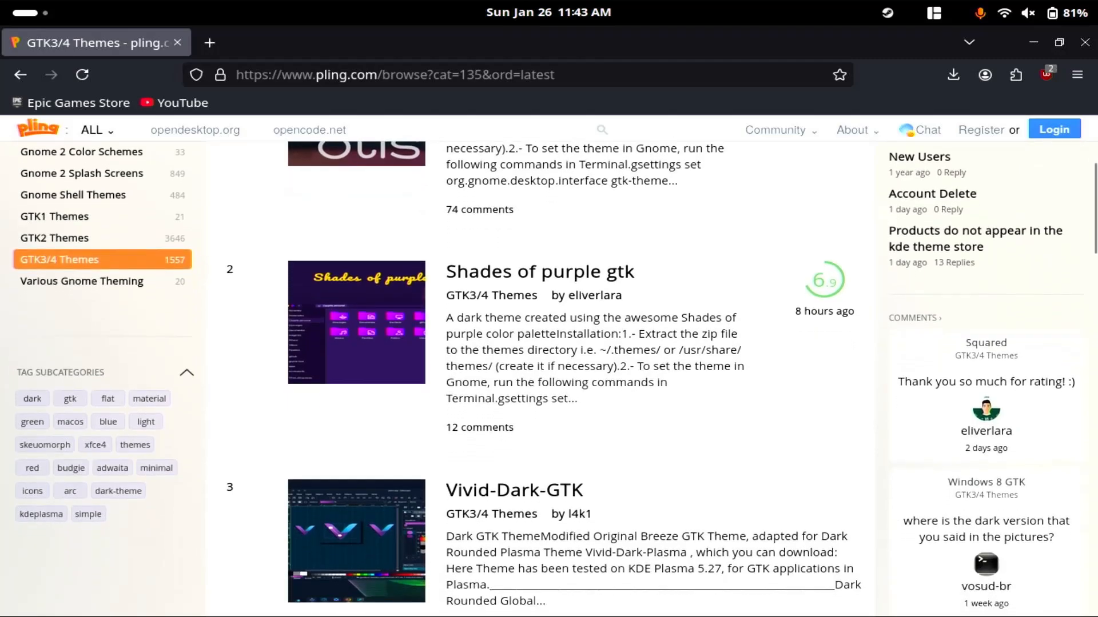
{"action": "scroll", "coordinate": [445, 356], "scroll_direction": "up", "scroll_amount": 10}
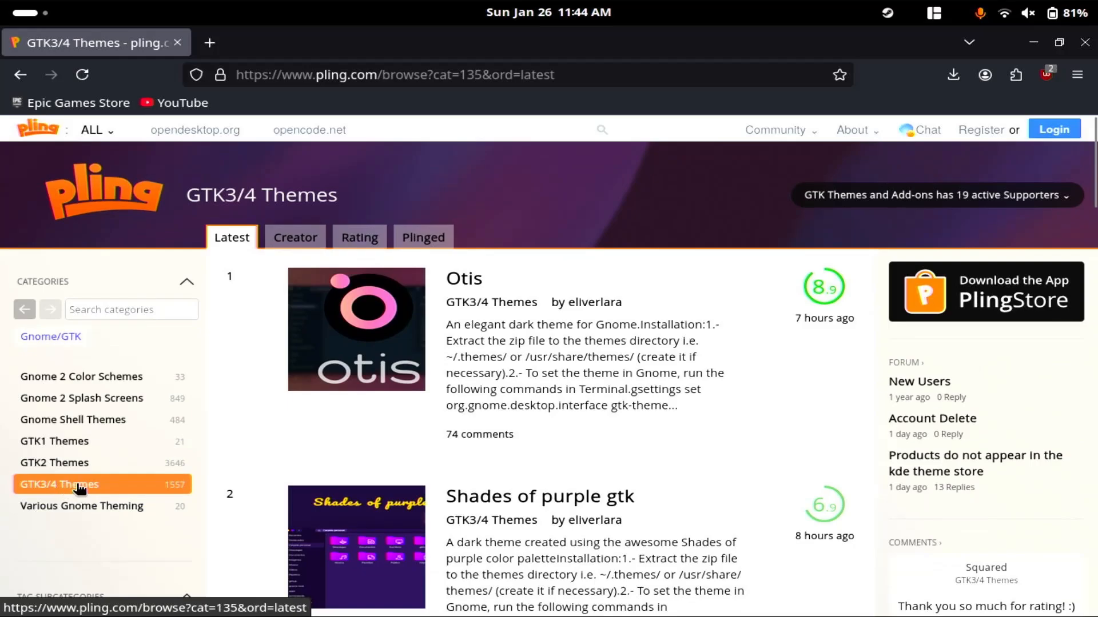
Return to the Tokyonight GTK Theme page on Pling and open its download options.
{"action": "key", "text": "alt+Left"}
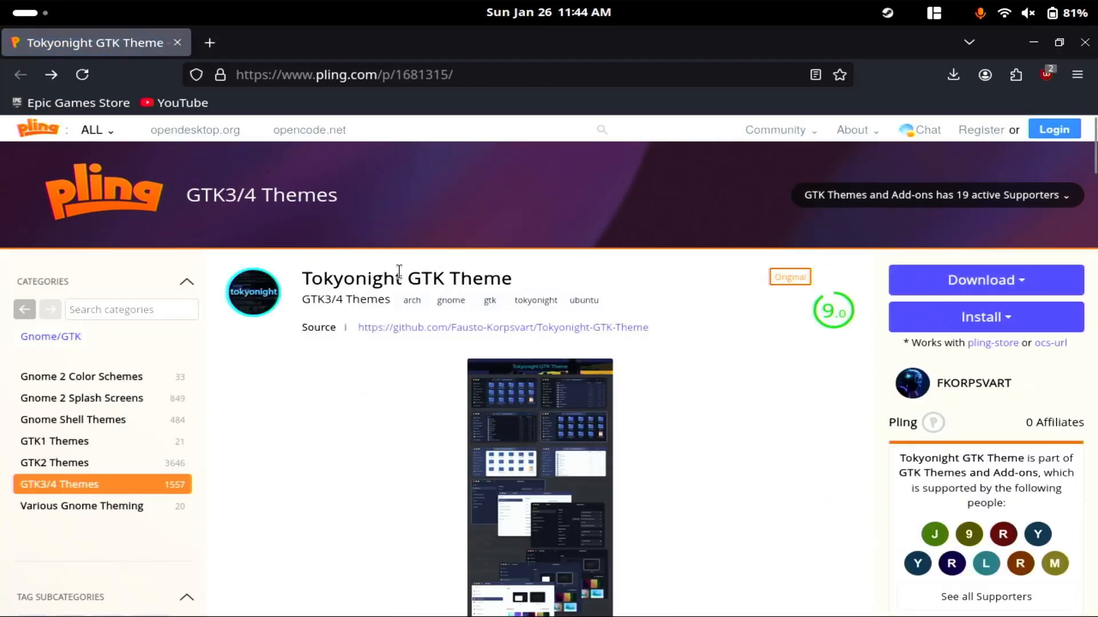
{"action": "left_click_drag", "start_coordinate": [397, 277], "coordinate": [522, 283]}
{"action": "left_click", "coordinate": [541, 276]}
{"action": "left_click", "coordinate": [1026, 283]}
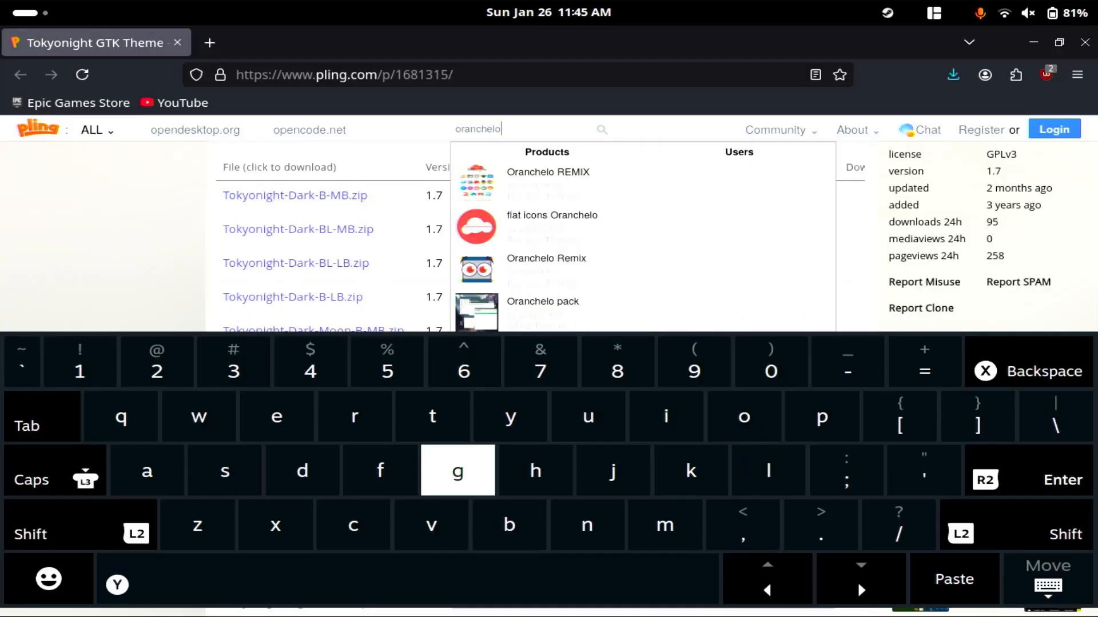
Search Pling for "oranchelo" and download Oranchelo-Remix.tar.xz from the Oranchelo REMIX page.
{"action": "key", "text": "Return"}
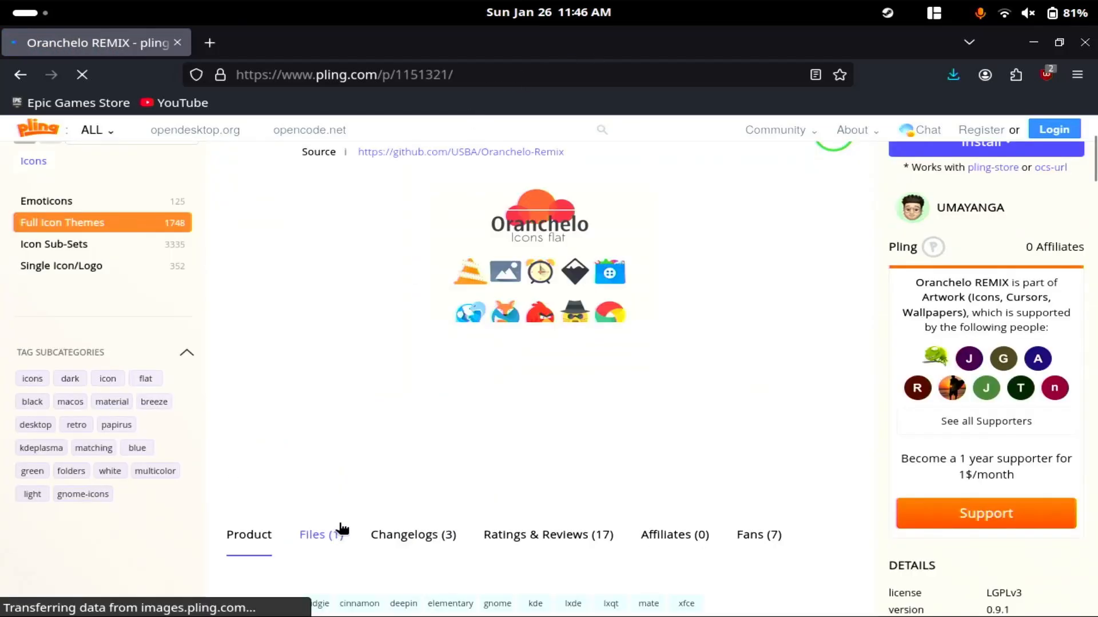
{"action": "scroll", "coordinate": [806, 300], "scroll_direction": "up", "scroll_amount": 2}
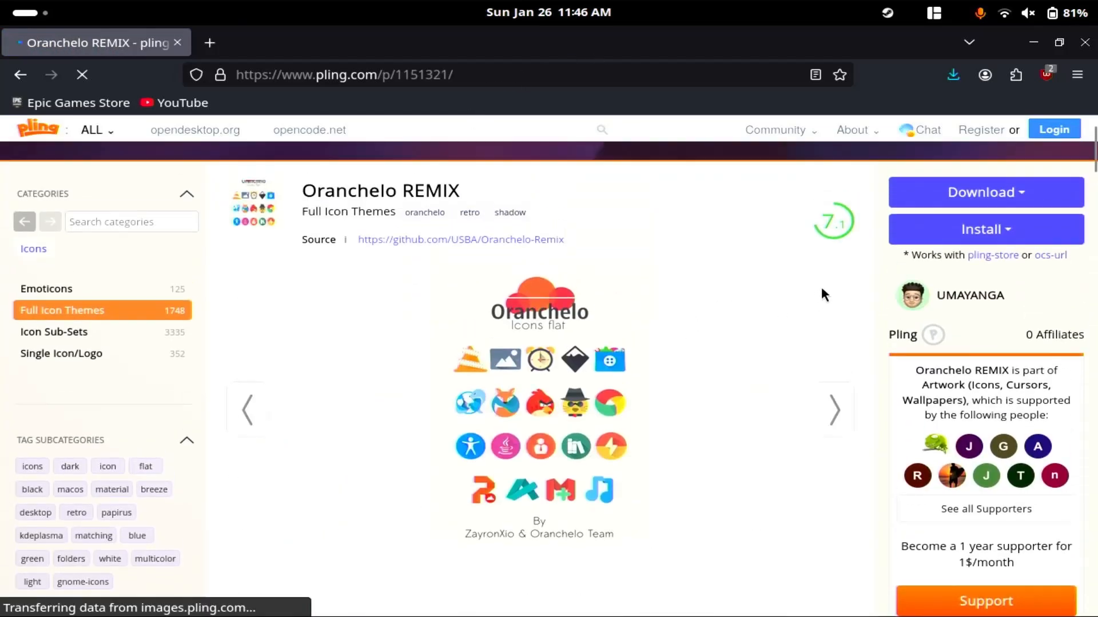
{"action": "left_click", "coordinate": [1009, 191]}
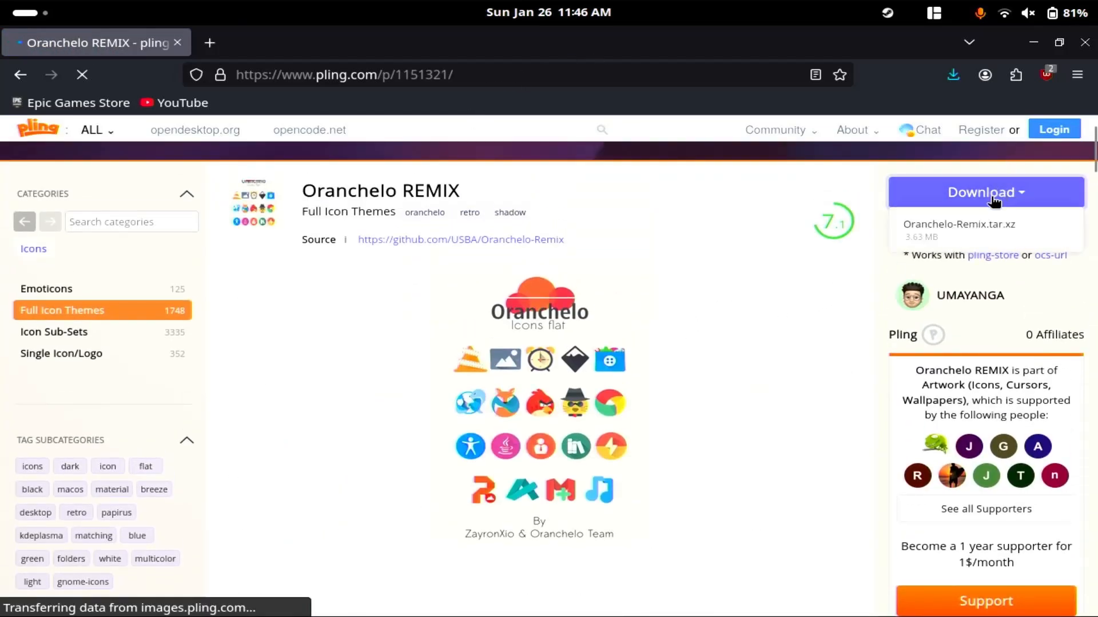
{"action": "left_click", "coordinate": [972, 232]}
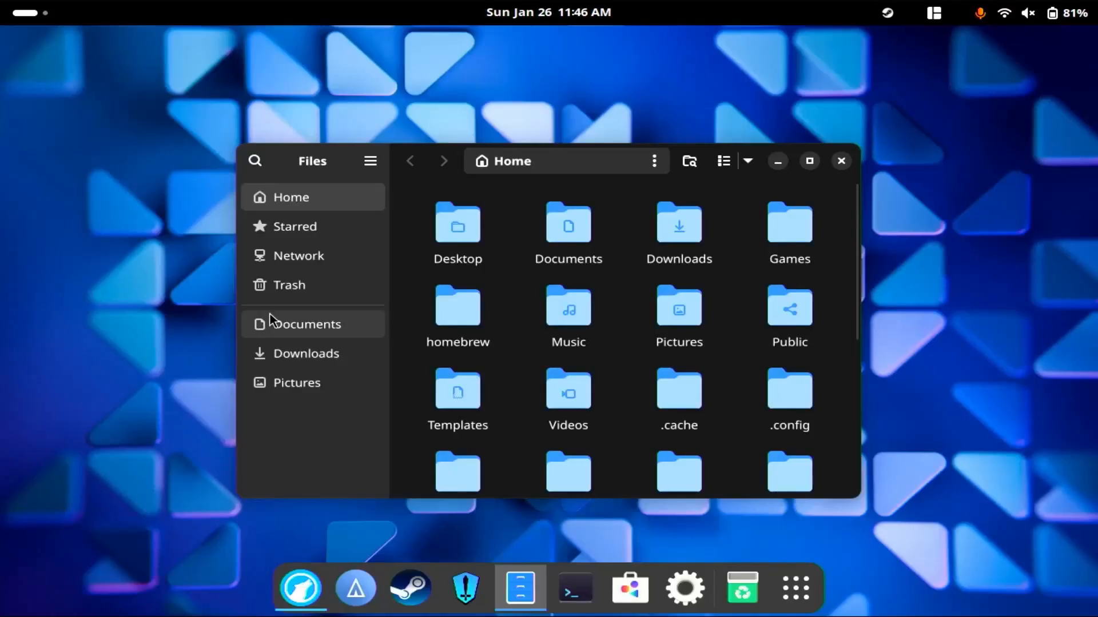
Extract the Oranchelo-Remix and both Tokyonight archives in the Downloads folder, and maximize the file manager window.
{"action": "left_click", "coordinate": [328, 355]}
{"action": "key", "text": "ctrl+a"}
{"action": "right_click", "coordinate": [685, 266]}
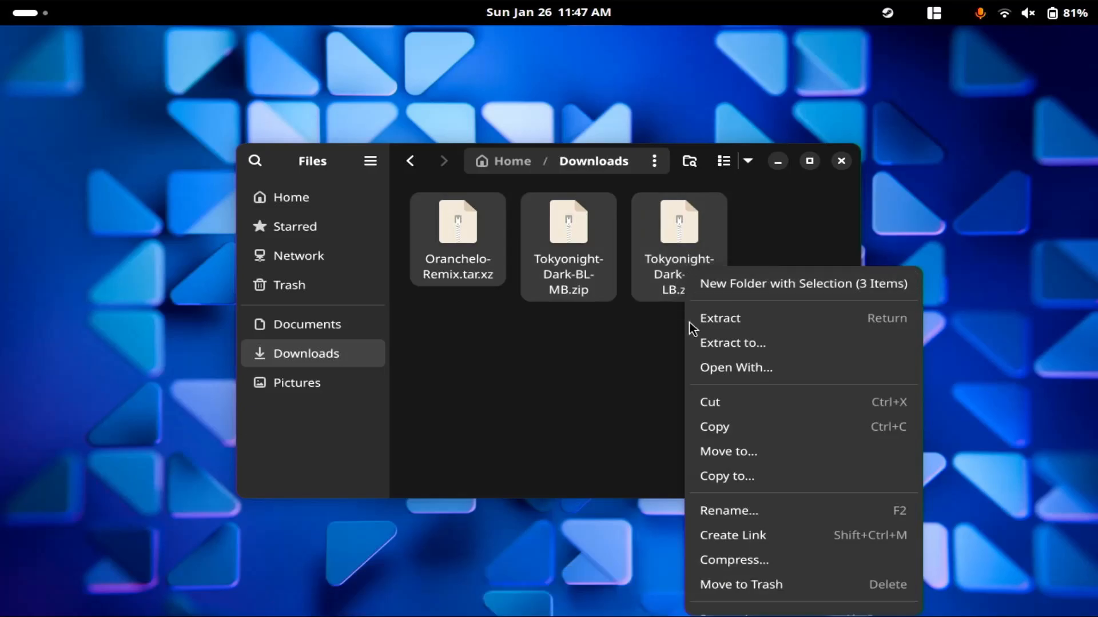
{"action": "left_click", "coordinate": [707, 316]}
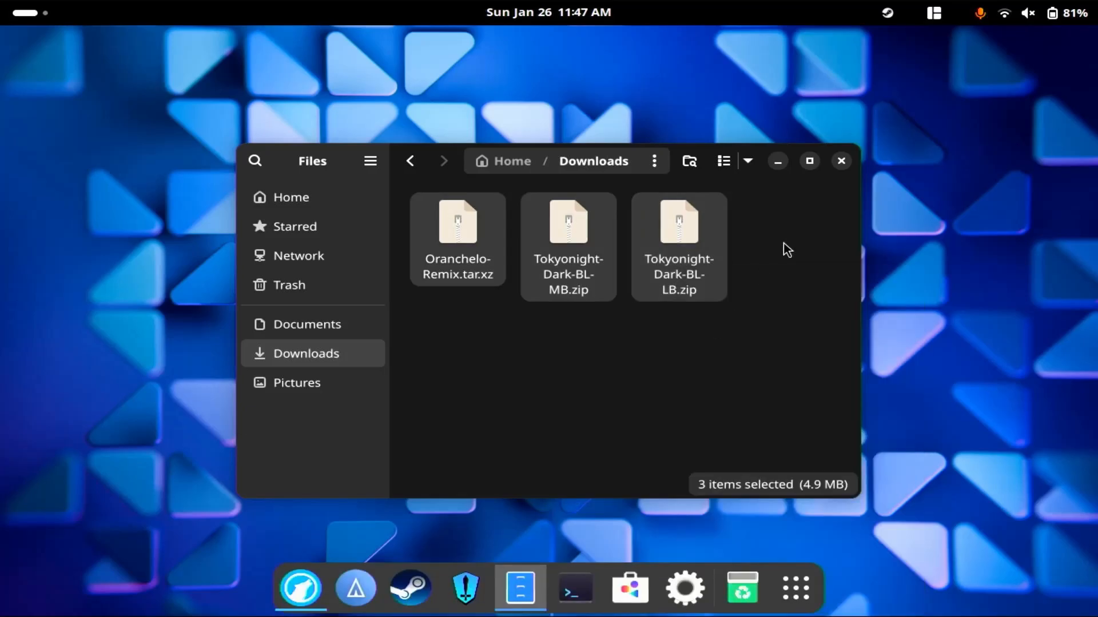
{"action": "left_click", "coordinate": [809, 160]}
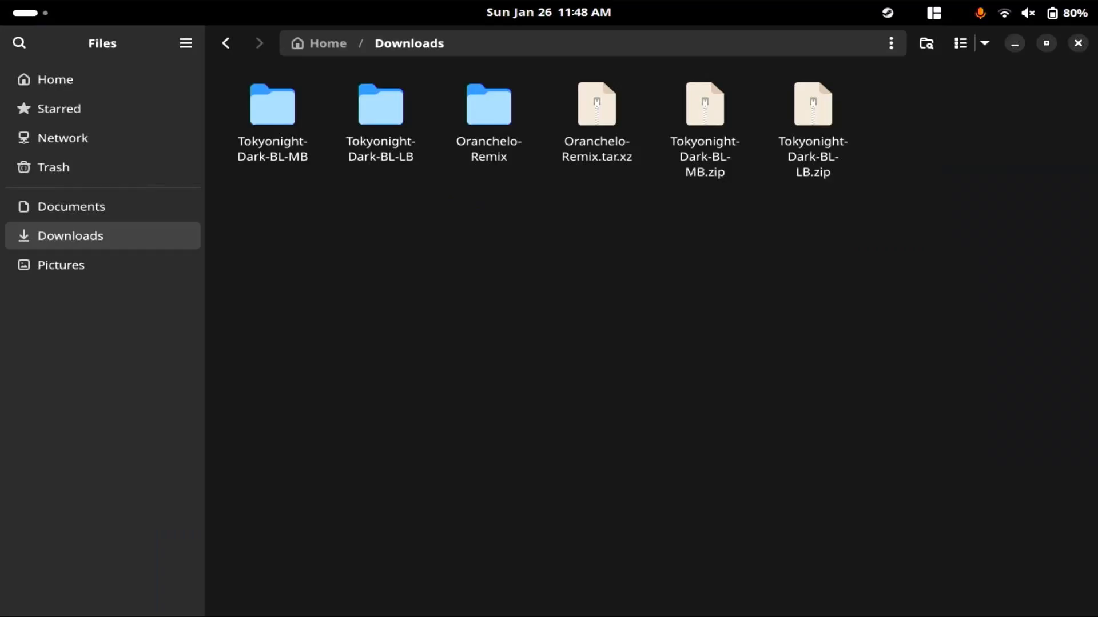
Create a new folder named .themes in the home folder.
{"action": "key", "text": "alt+Up"}
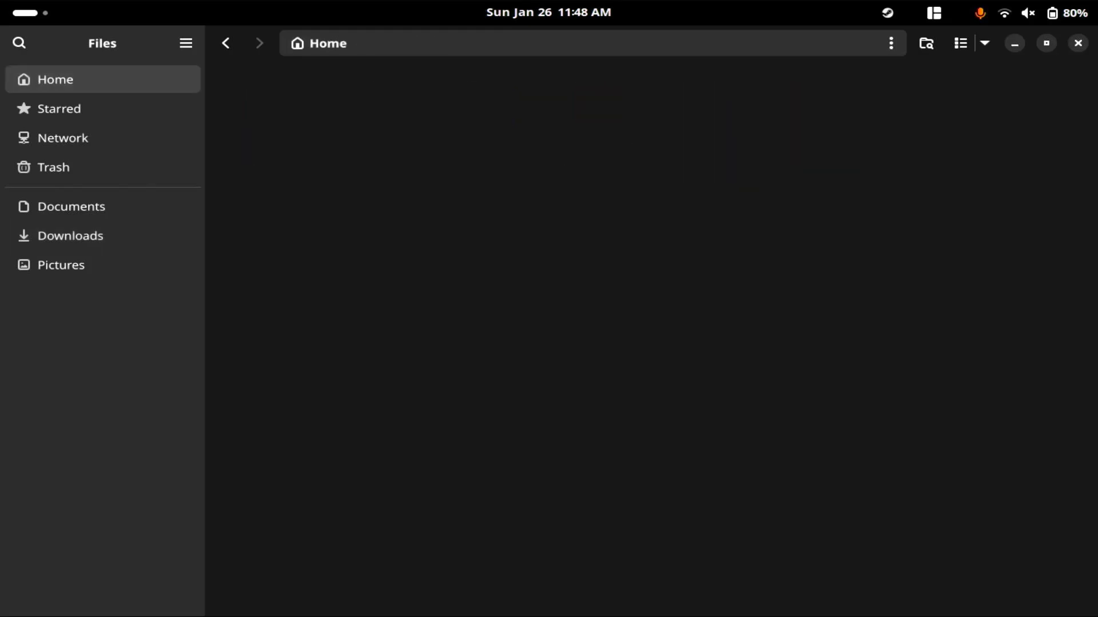
{"action": "right_click", "coordinate": [461, 443]}
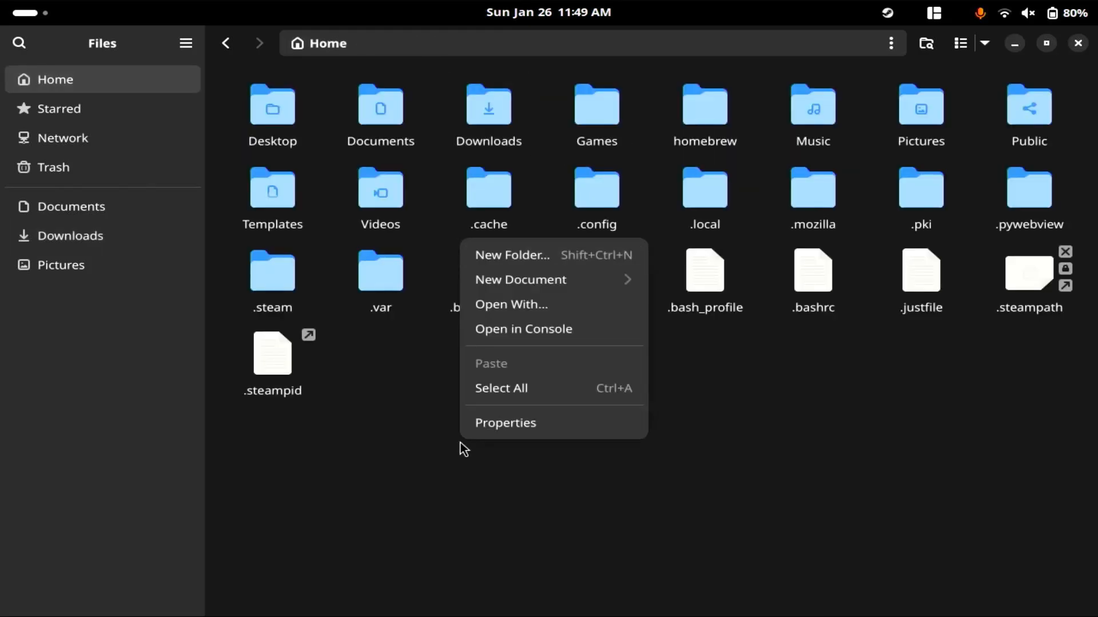
{"action": "left_click", "coordinate": [598, 256]}
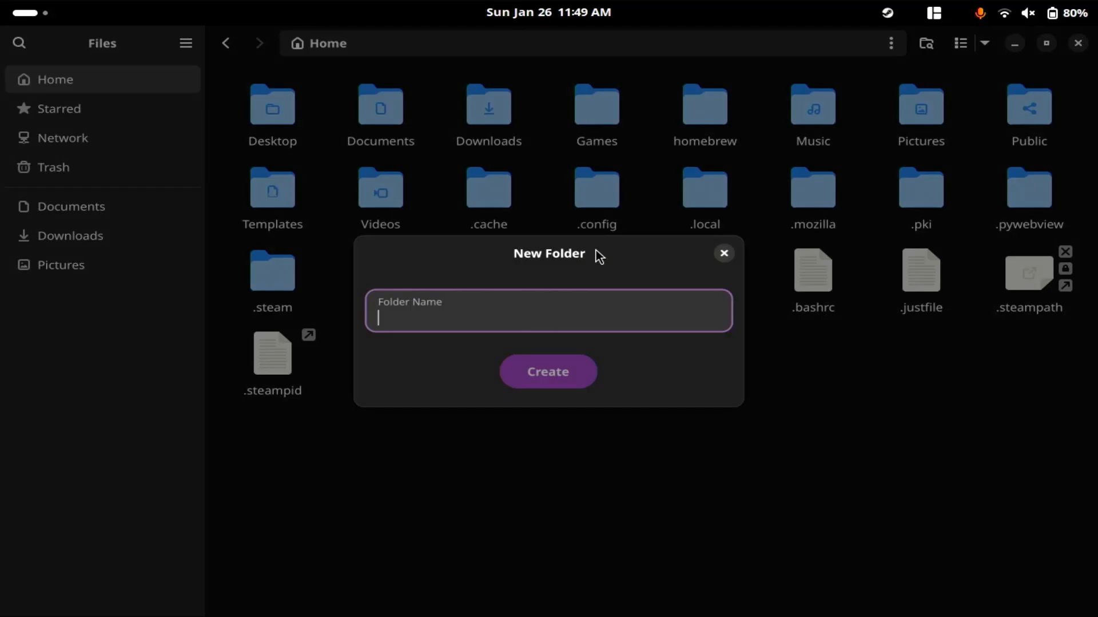
{"action": "left_click", "coordinate": [530, 326]}
{"action": "type", "text": ".themes"}
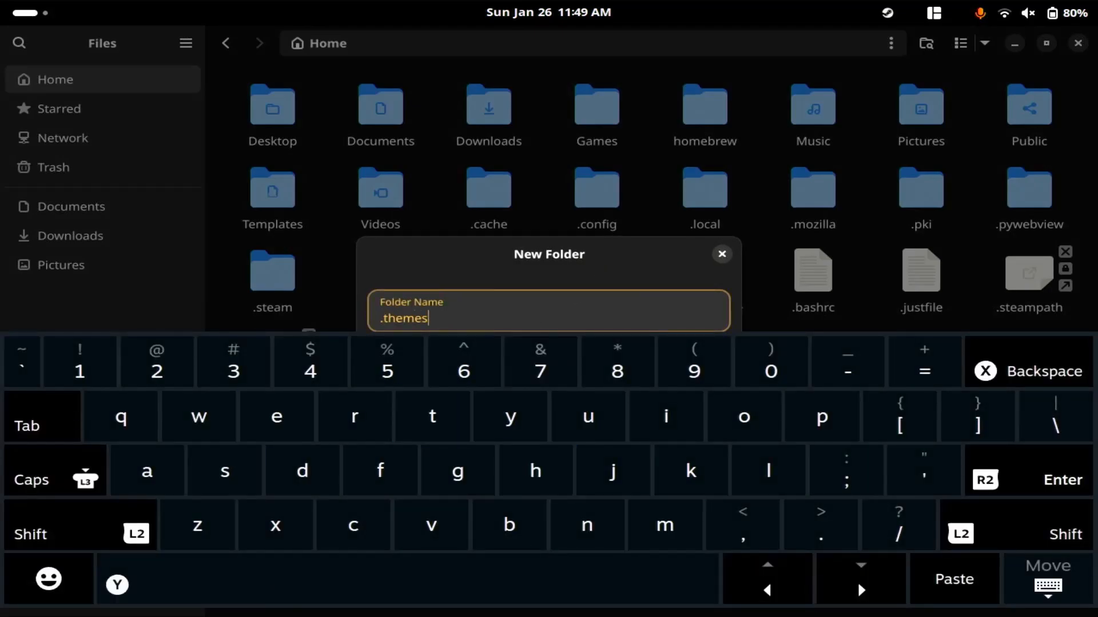
{"action": "key", "text": "Return"}
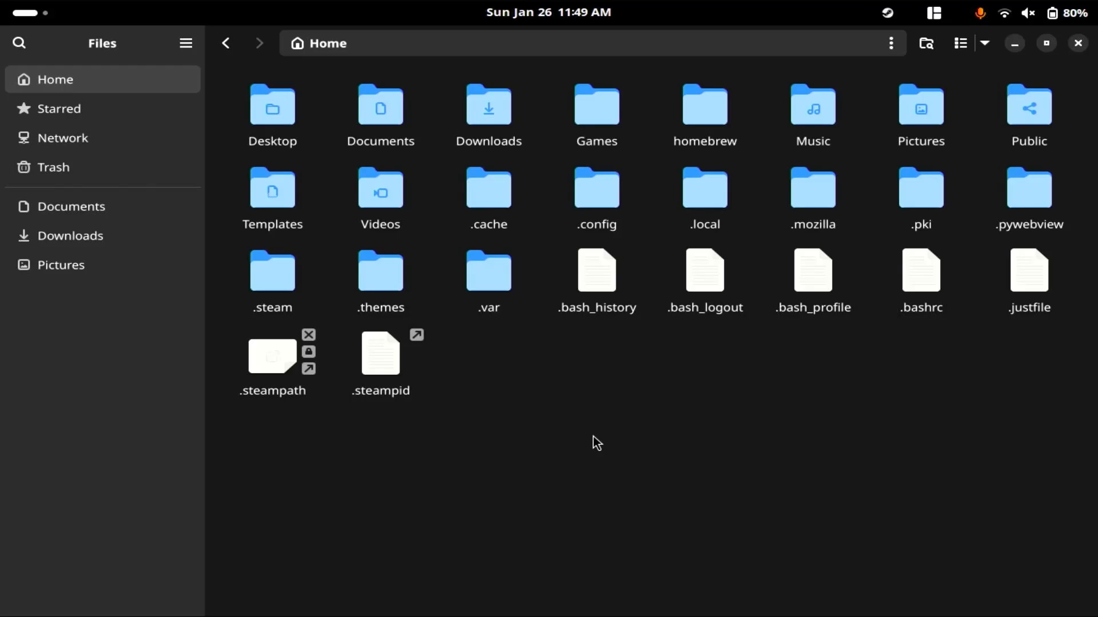
Create a new folder named .icons in the home folder and open the file manager's view options.
{"action": "right_click", "coordinate": [593, 436]}
{"action": "left_click", "coordinate": [628, 247]}
{"action": "left_click", "coordinate": [577, 315]}
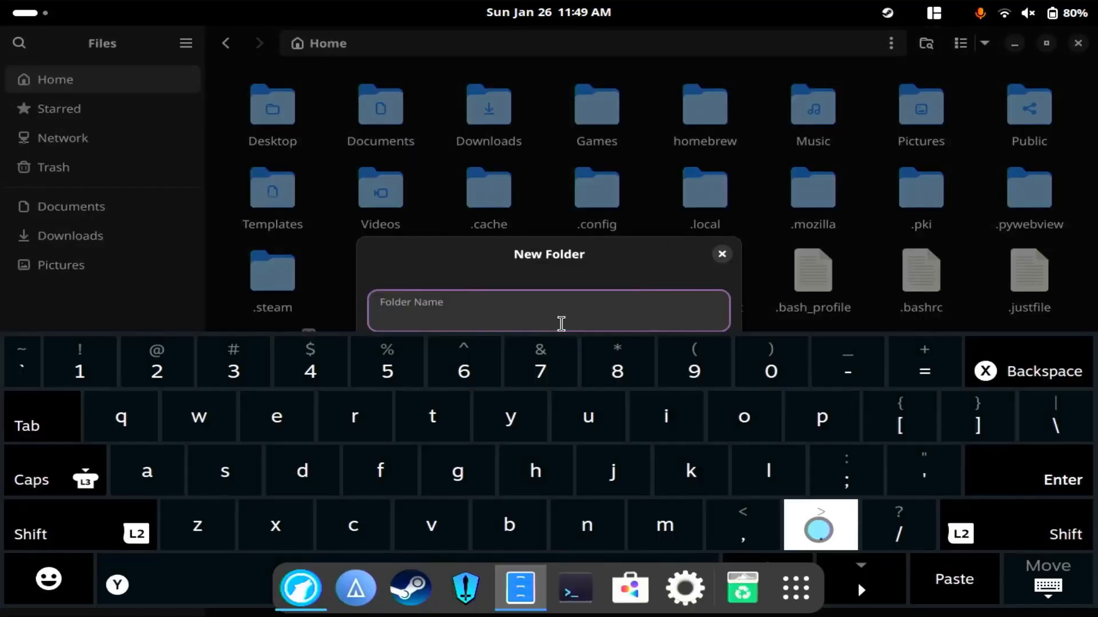
{"action": "type", "text": ".icons"}
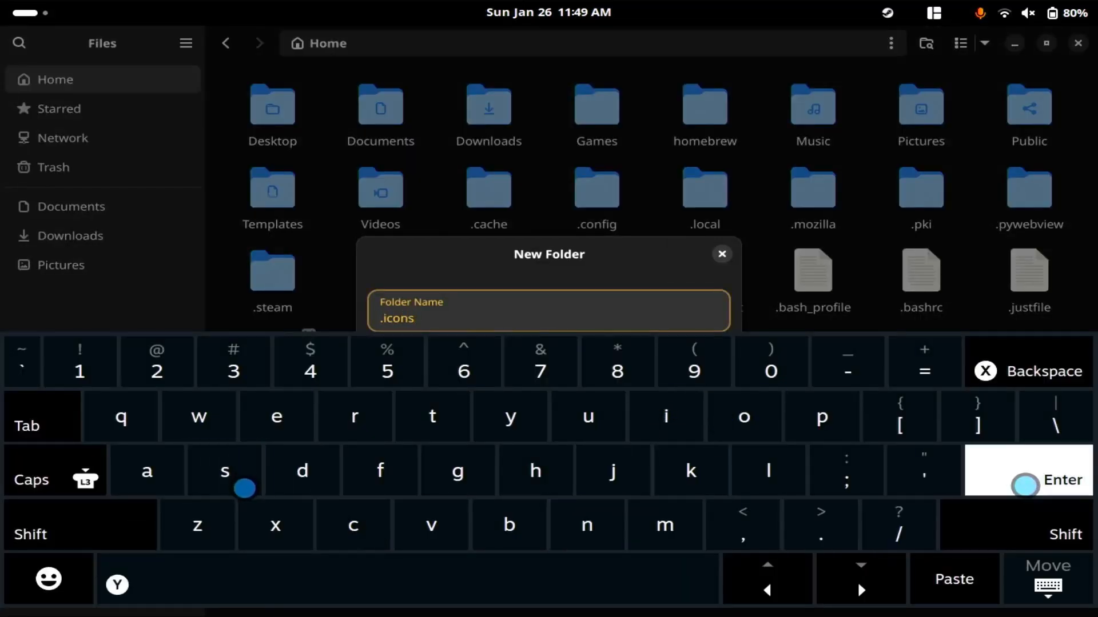
{"action": "key", "text": "Return"}
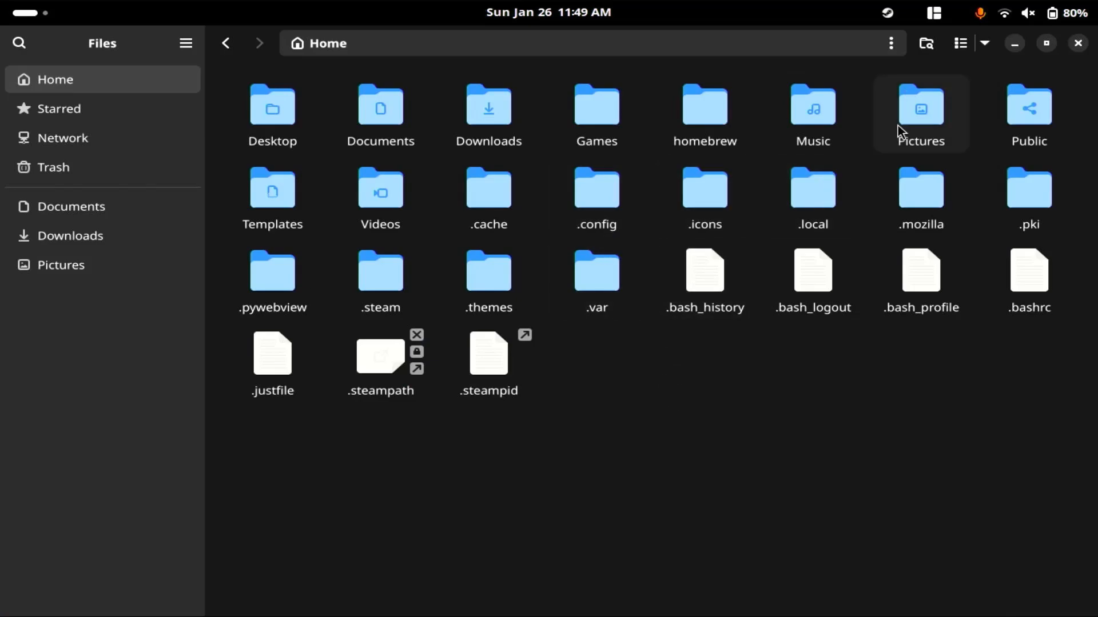
{"action": "left_click", "coordinate": [991, 44]}
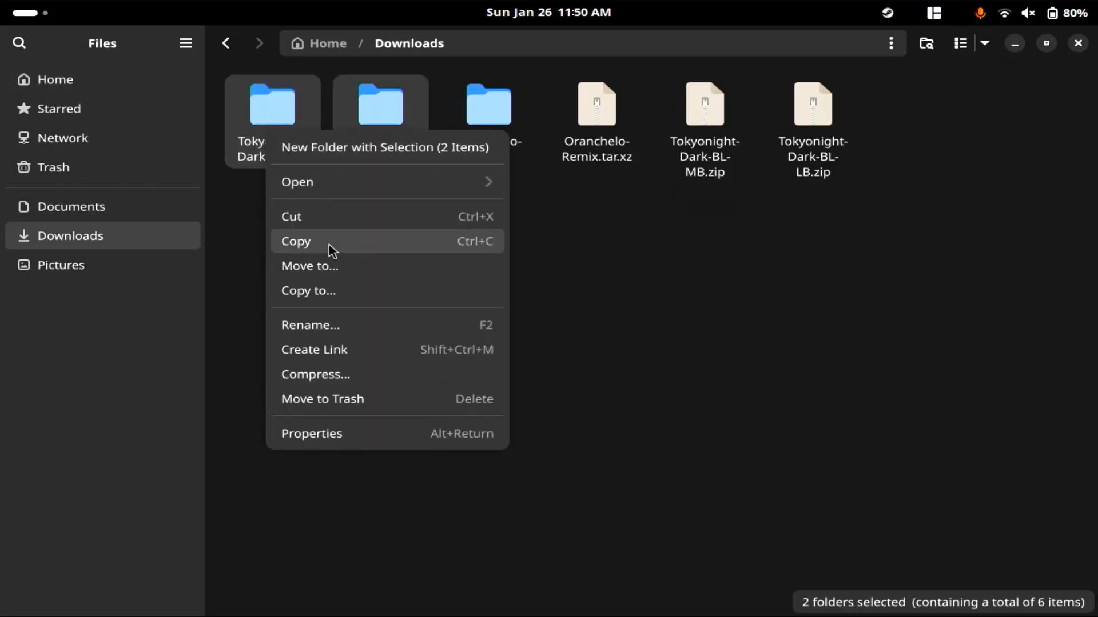
Copy the extracted Tokyonight-Dark-BL-MB and Tokyonight-Dark-BL-LB folders from Downloads into the .themes folder.
{"action": "left_click", "coordinate": [328, 244]}
{"action": "left_click", "coordinate": [123, 79]}
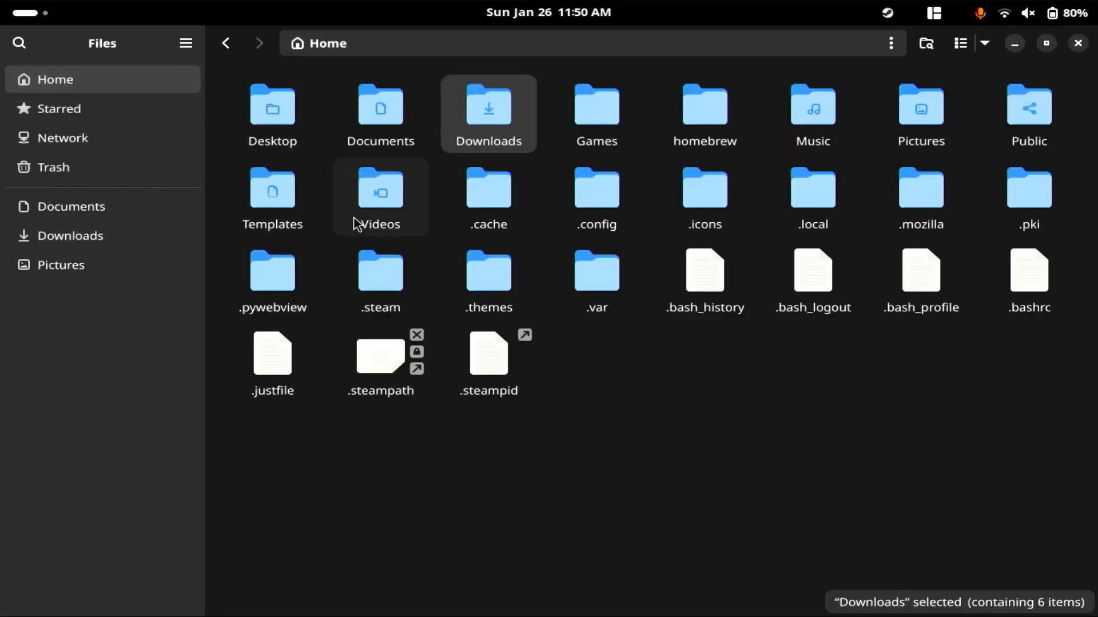
{"action": "double_click", "coordinate": [515, 289]}
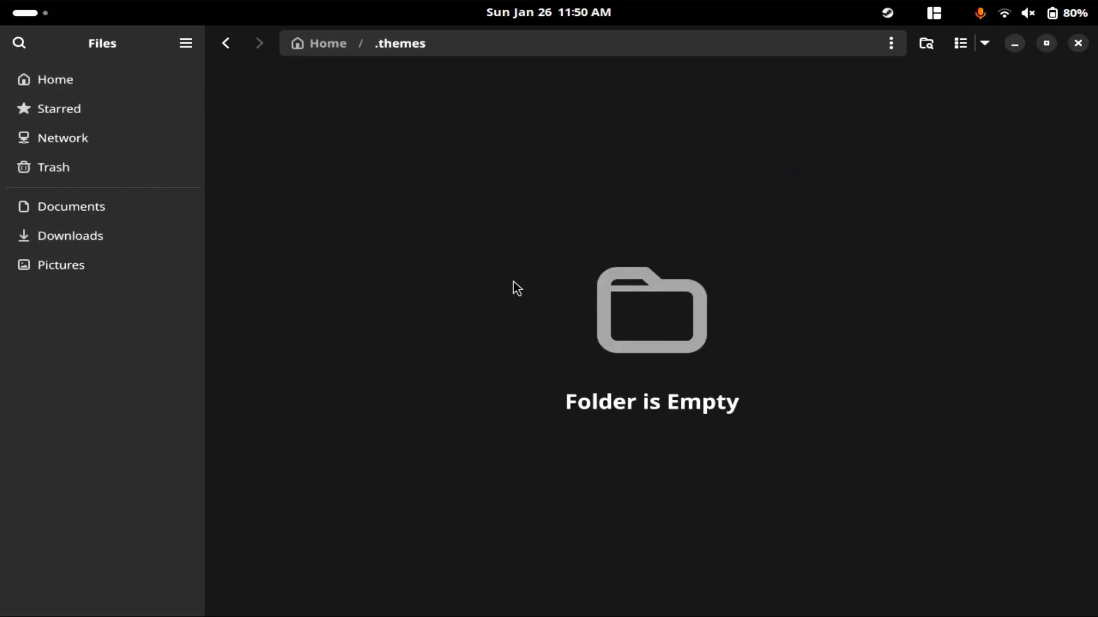
{"action": "key", "text": "ctrl+shift+n"}
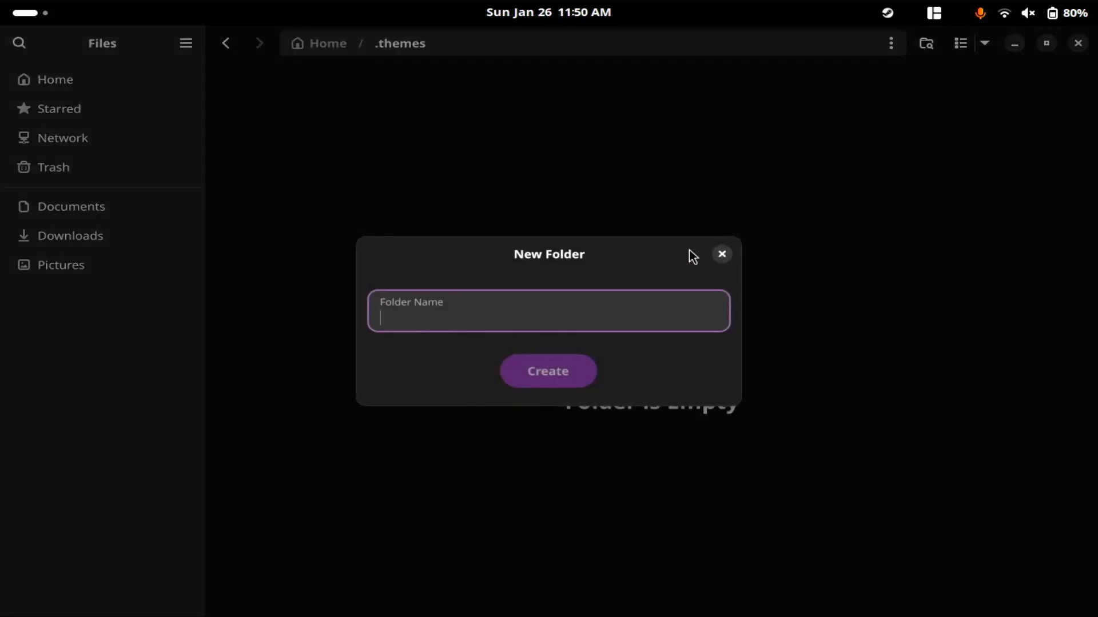
{"action": "left_click", "coordinate": [721, 255]}
{"action": "right_click", "coordinate": [713, 259]}
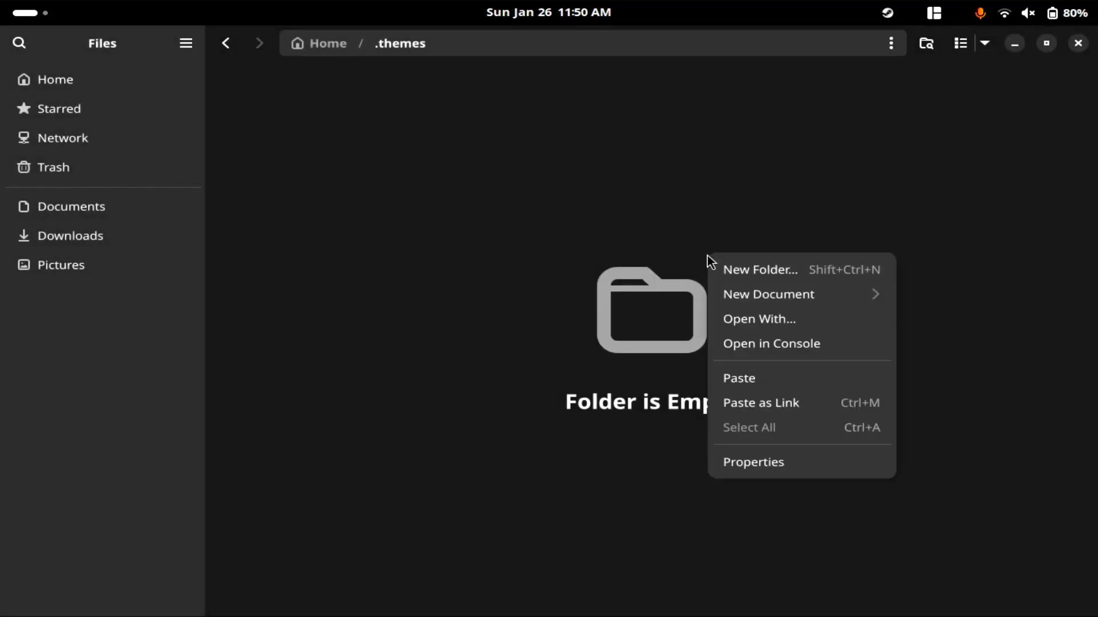
{"action": "left_click", "coordinate": [717, 377]}
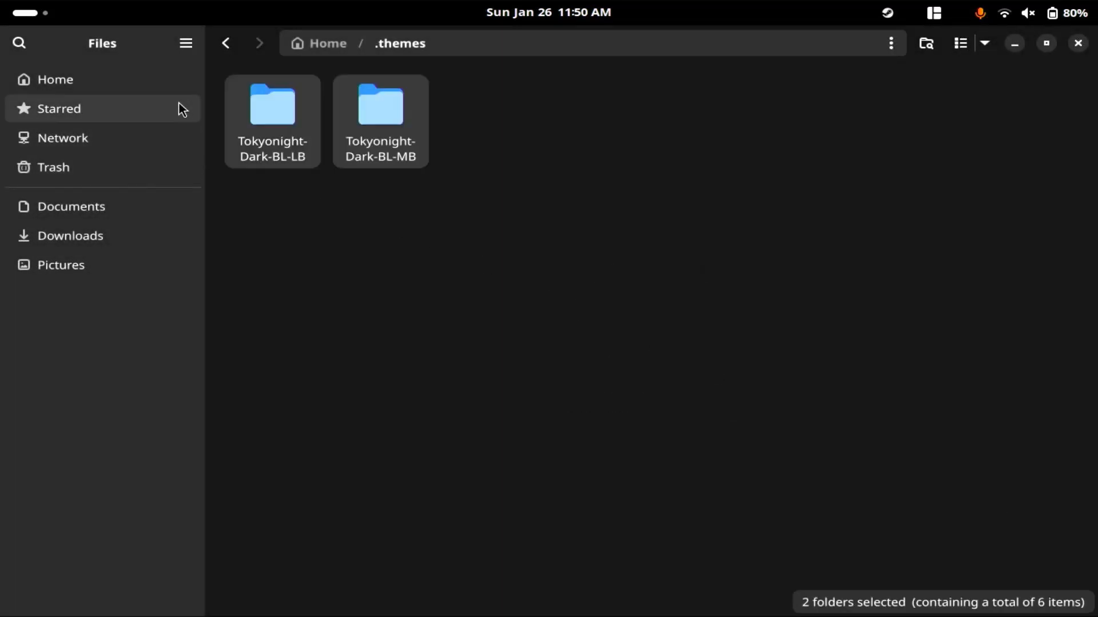
Open the gtk-4.0 folder of the Tokyonight-Dark theme inside .themes.
{"action": "left_click", "coordinate": [125, 236]}
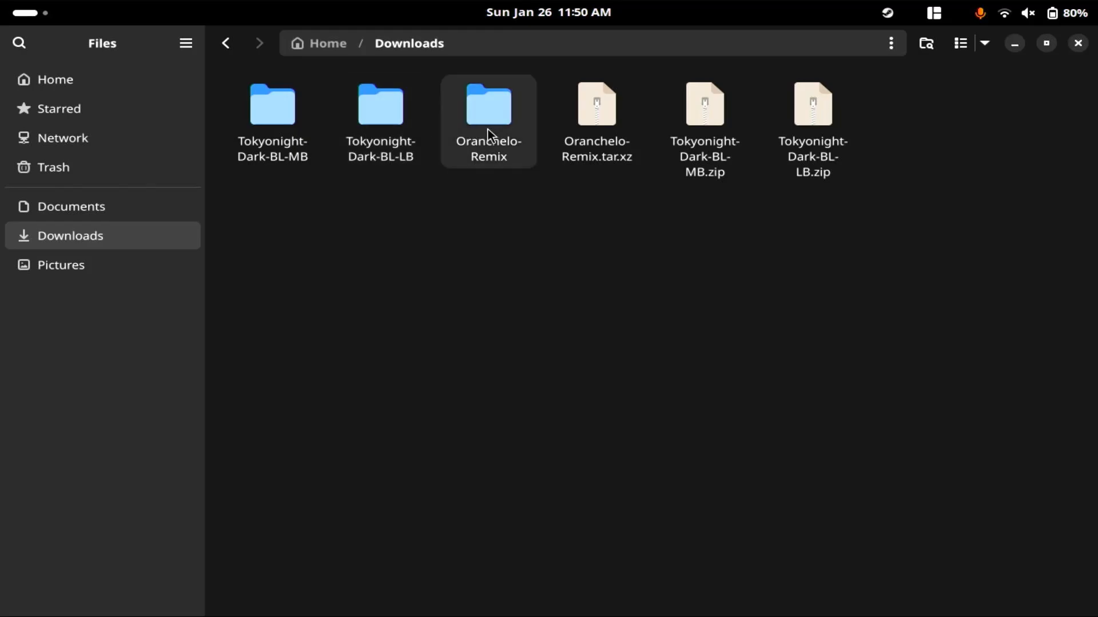
{"action": "key", "text": "alt+Left"}
{"action": "double_click", "coordinate": [266, 150]}
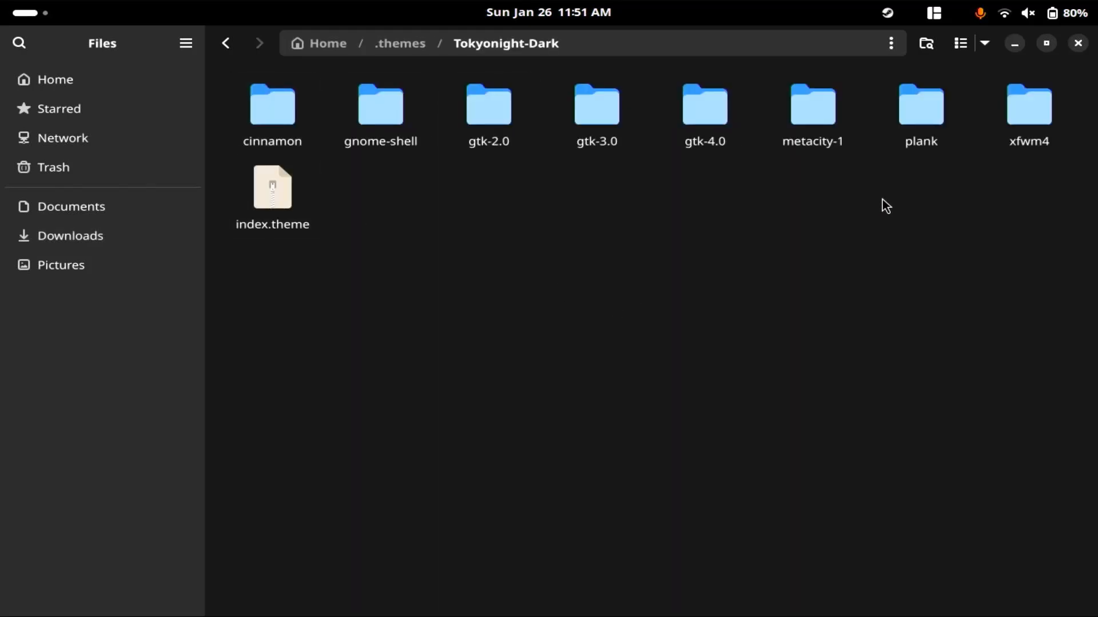
{"action": "left_click_drag", "start_coordinate": [751, 202], "coordinate": [719, 108]}
{"action": "double_click", "coordinate": [721, 108]}
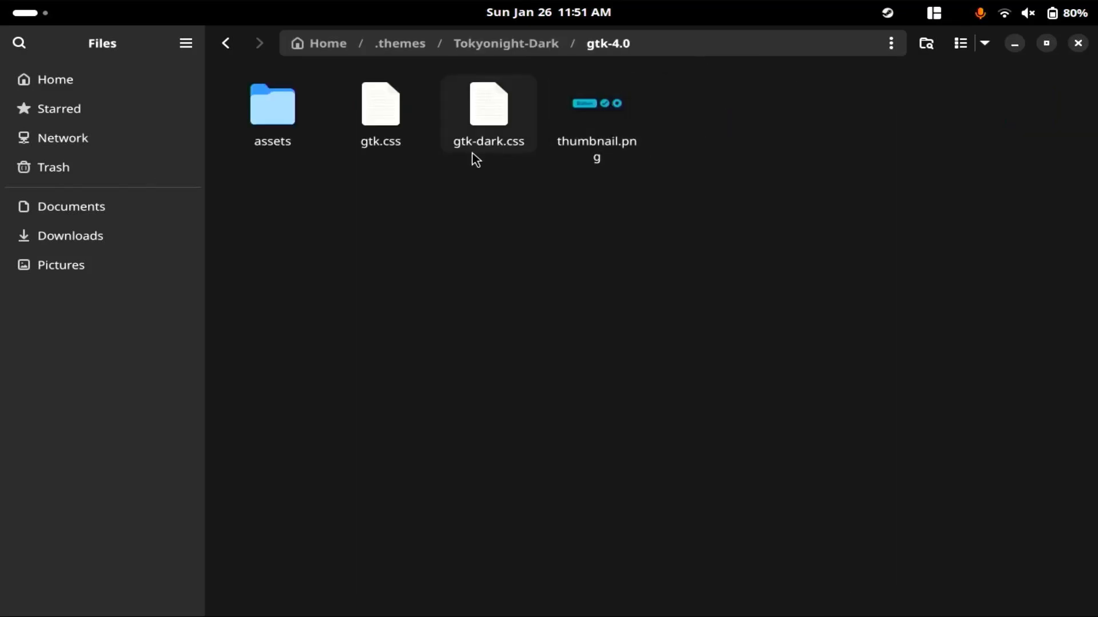
Copy gtk.css and gtk-dark.css from the Tokyonight-Dark theme's gtk-4.0 folder into the gtk-4.0 folder inside .config.
{"action": "left_click_drag", "start_coordinate": [497, 180], "coordinate": [372, 96]}
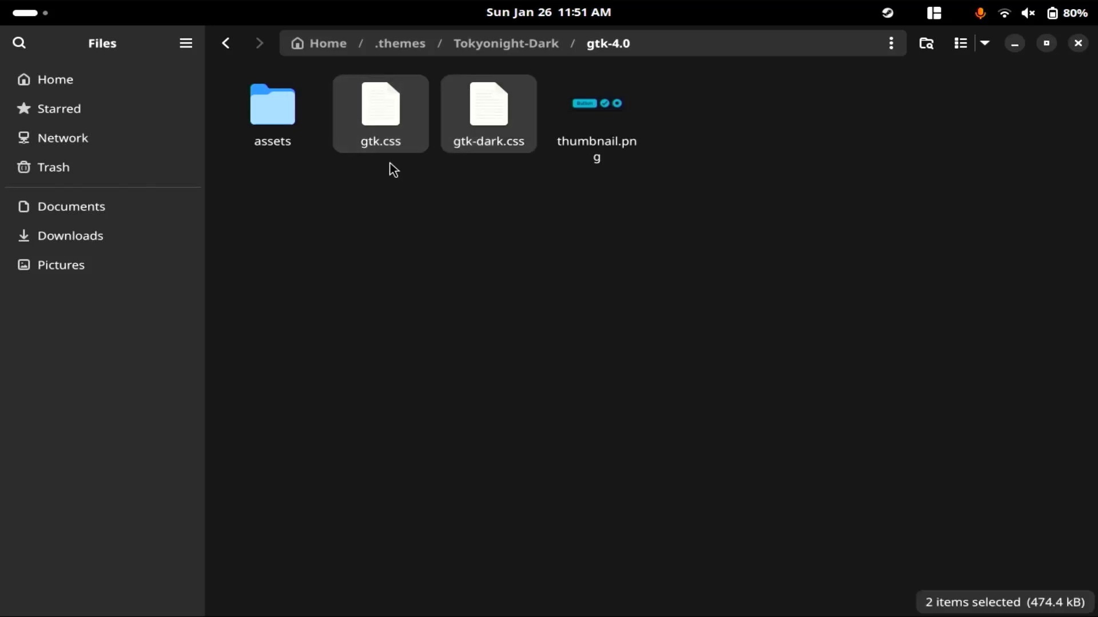
{"action": "left_click", "coordinate": [98, 81]}
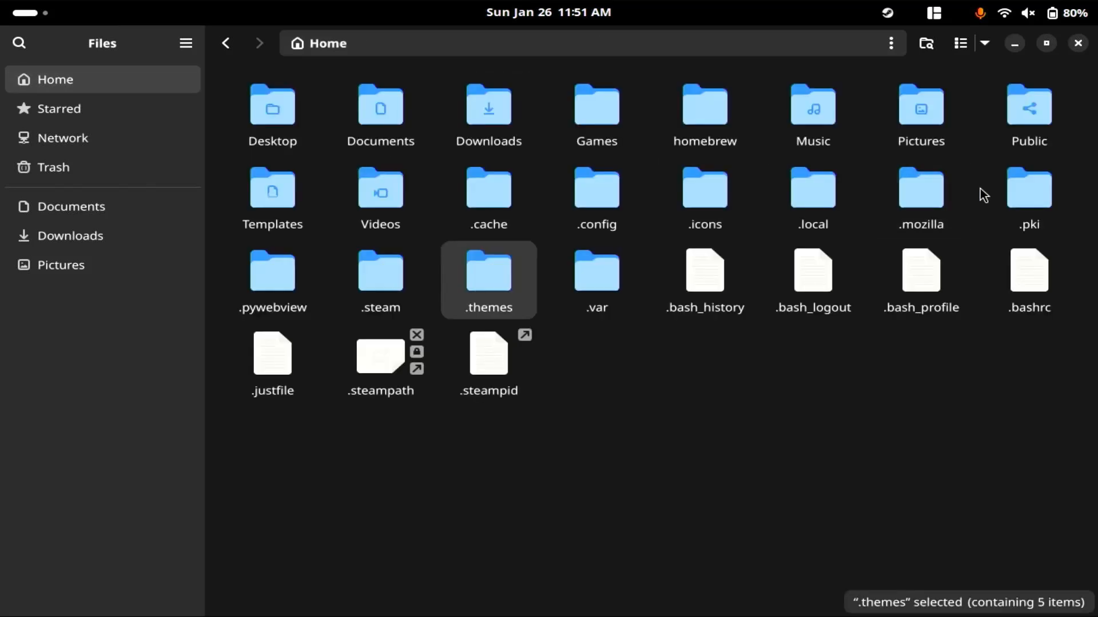
{"action": "double_click", "coordinate": [592, 196]}
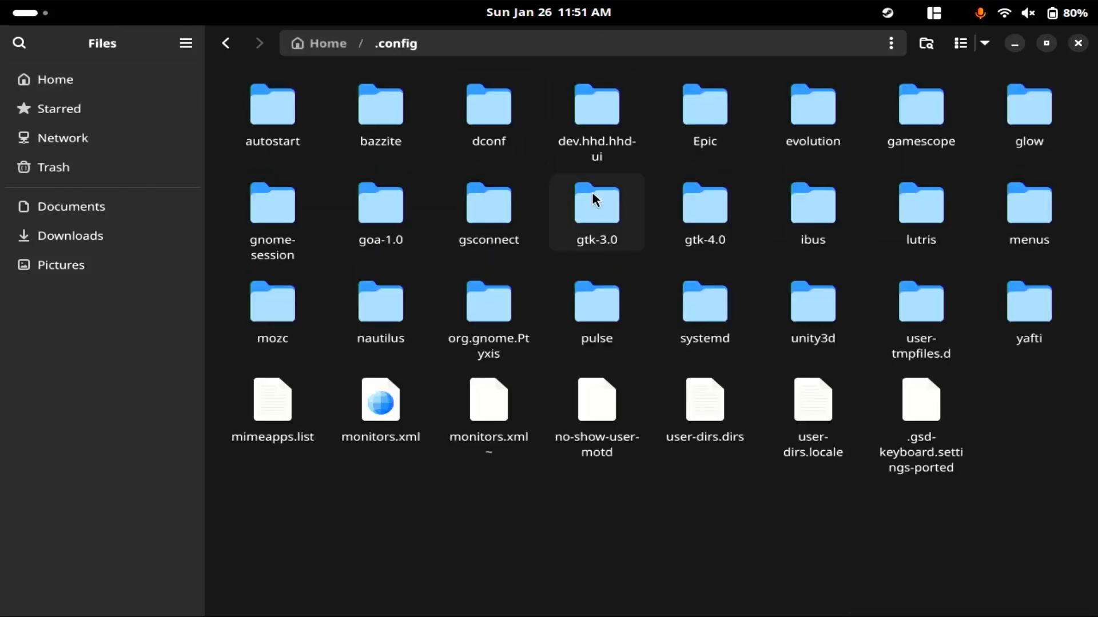
{"action": "double_click", "coordinate": [701, 228]}
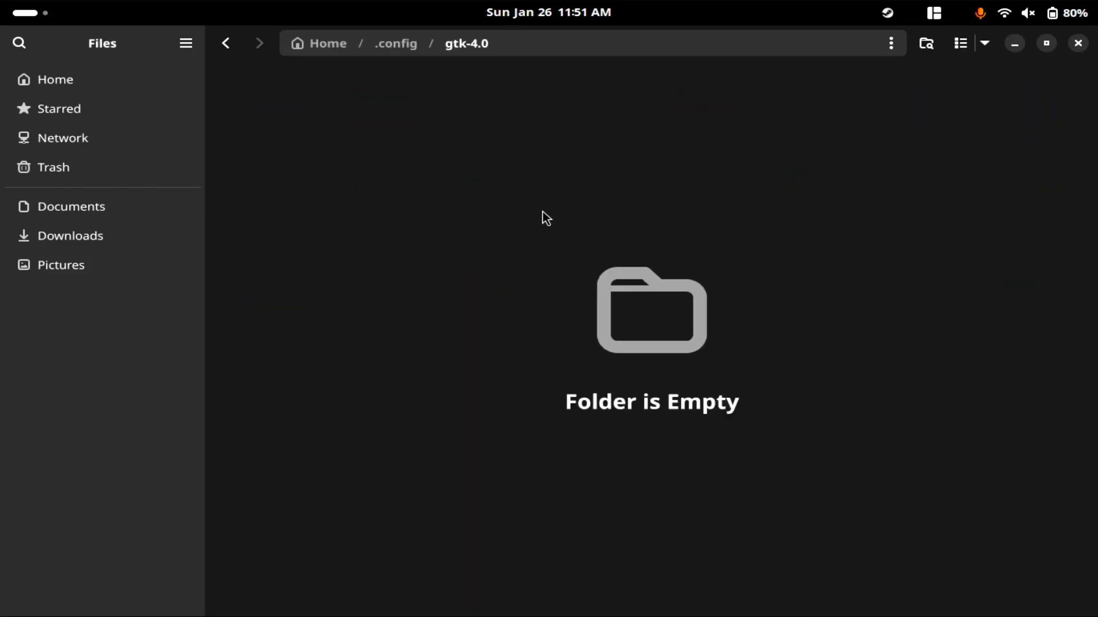
{"action": "right_click", "coordinate": [483, 181]}
{"action": "left_click", "coordinate": [543, 299]}
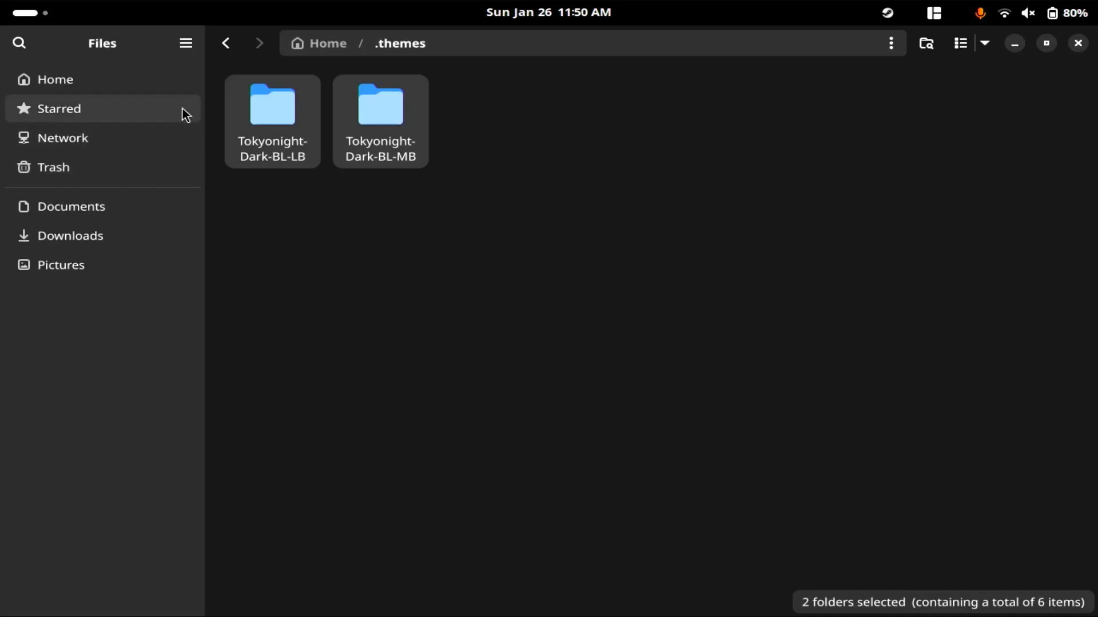
Copy the Oranchelo-Remix folder from Downloads into the .icons folder and close the file manager.
{"action": "left_click", "coordinate": [129, 237]}
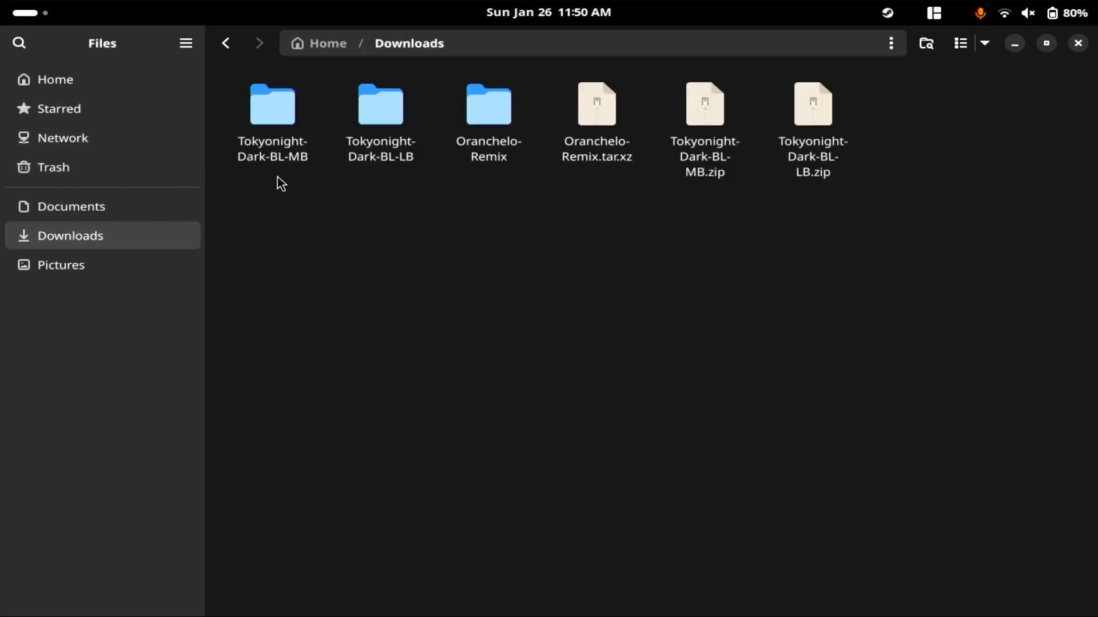
{"action": "left_click", "coordinate": [486, 129]}
{"action": "right_click", "coordinate": [487, 129]}
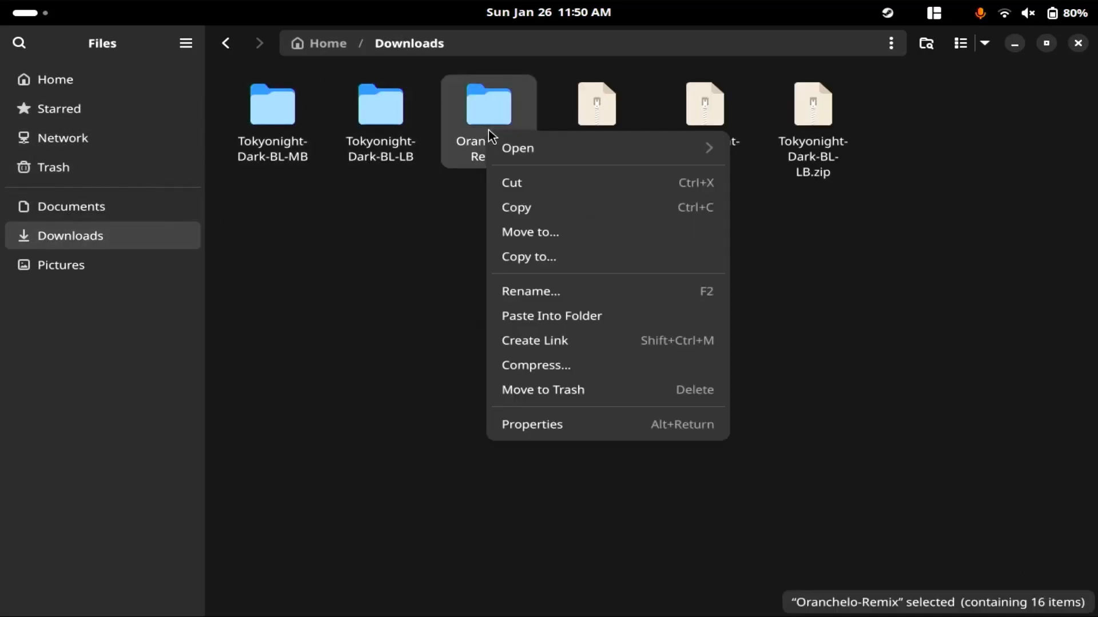
{"action": "left_click", "coordinate": [513, 204]}
{"action": "left_click", "coordinate": [116, 82]}
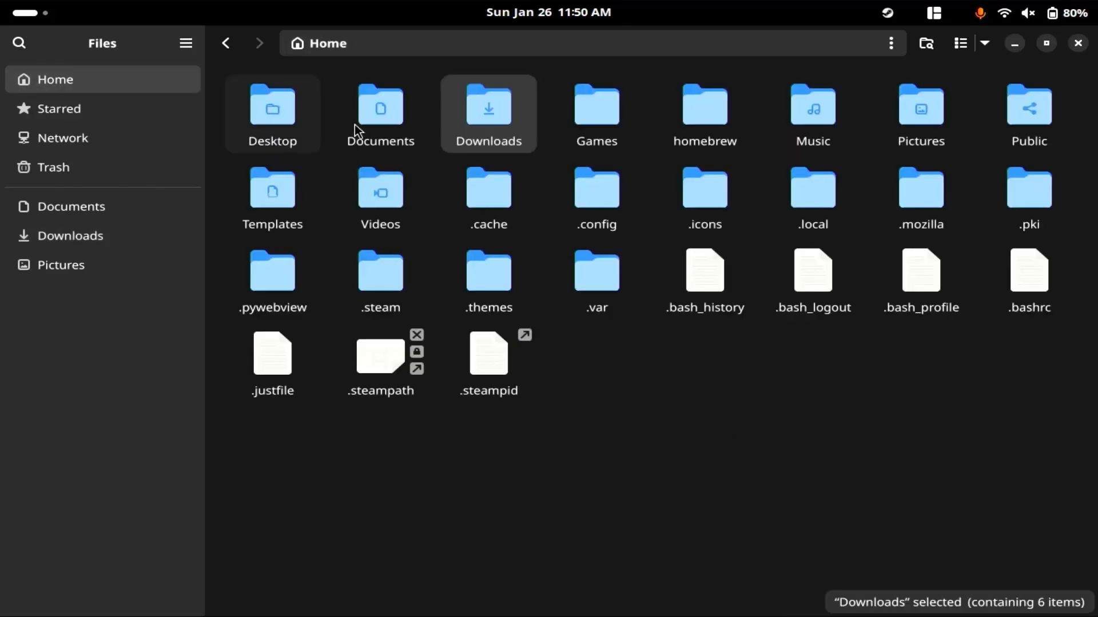
{"action": "double_click", "coordinate": [731, 194]}
{"action": "right_click", "coordinate": [728, 270]}
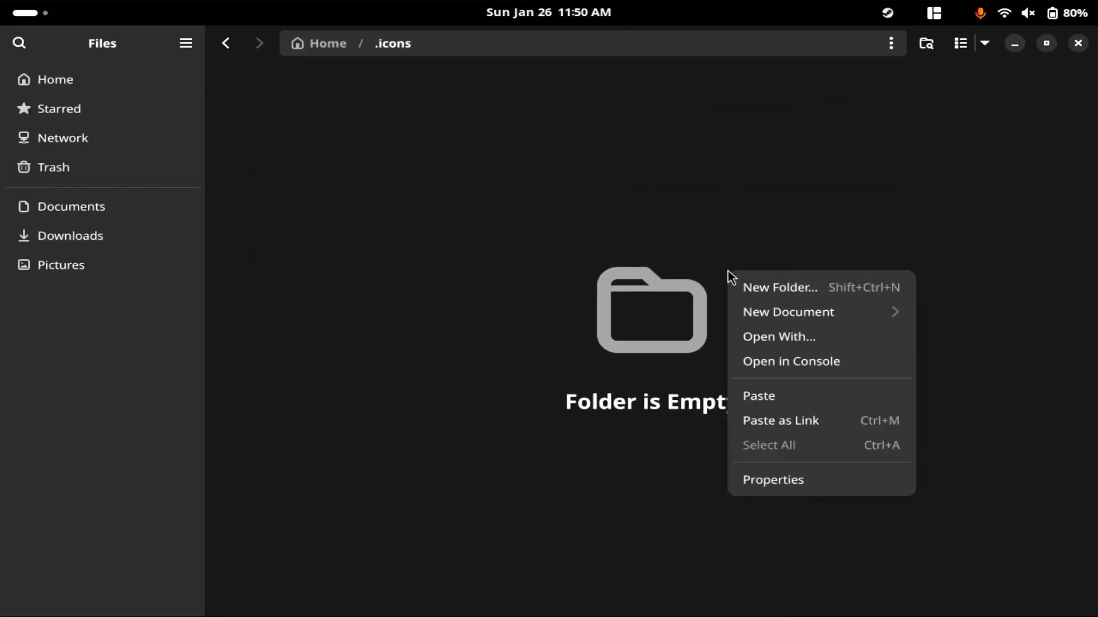
{"action": "left_click", "coordinate": [760, 387]}
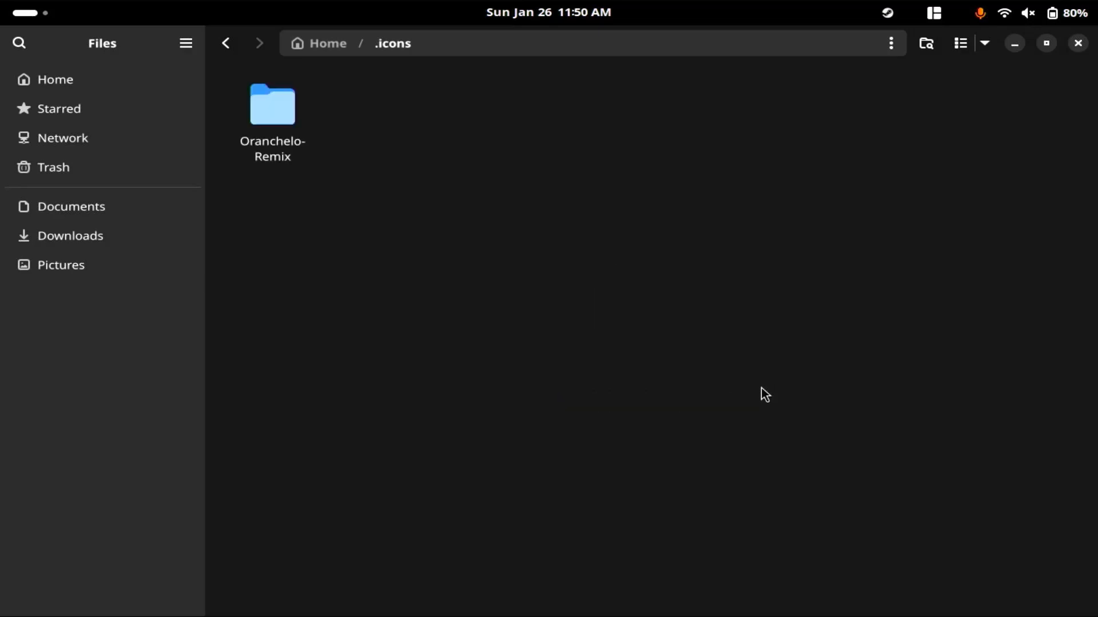
{"action": "left_click", "coordinate": [1078, 44]}
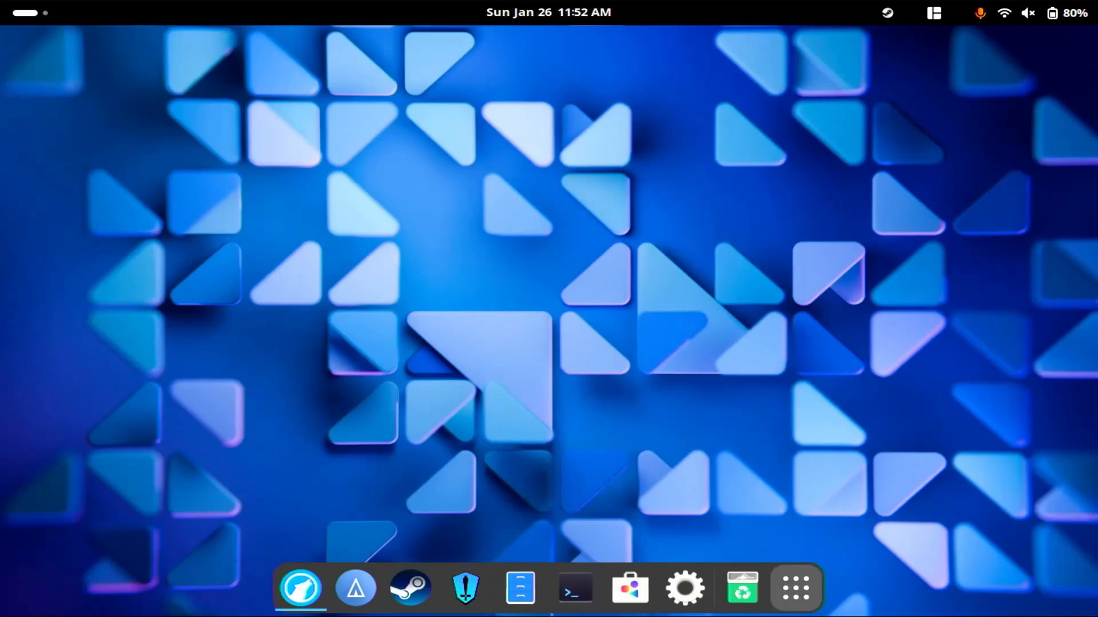
Open Tweaks and set the icon theme to Oranchelo-Remix in the appearance settings.
{"action": "left_click", "coordinate": [796, 588]}
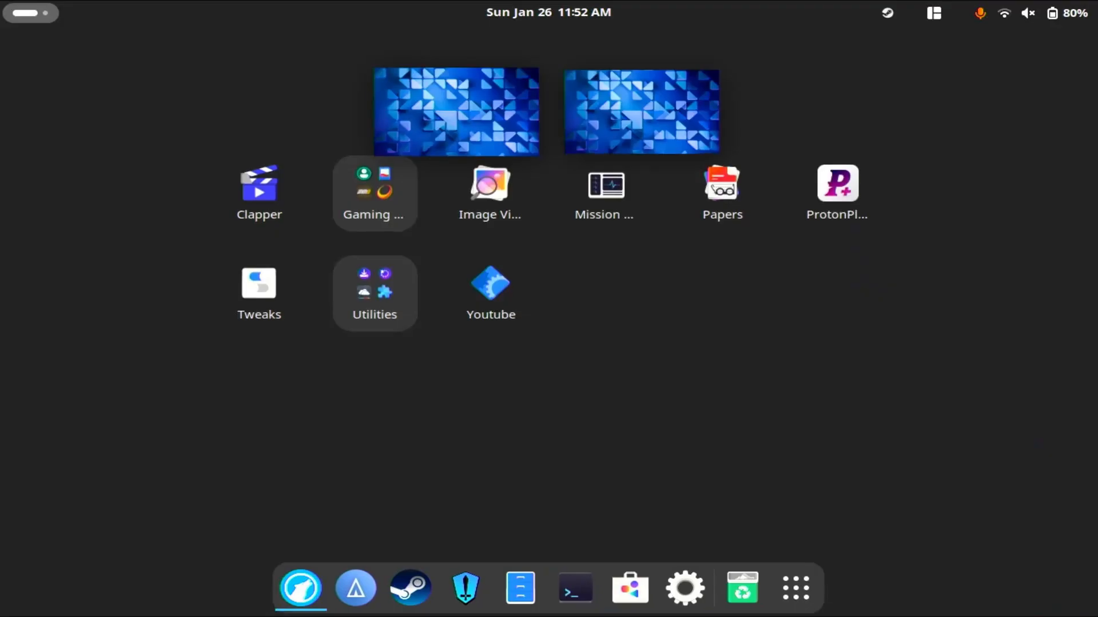
{"action": "left_click", "coordinate": [259, 292]}
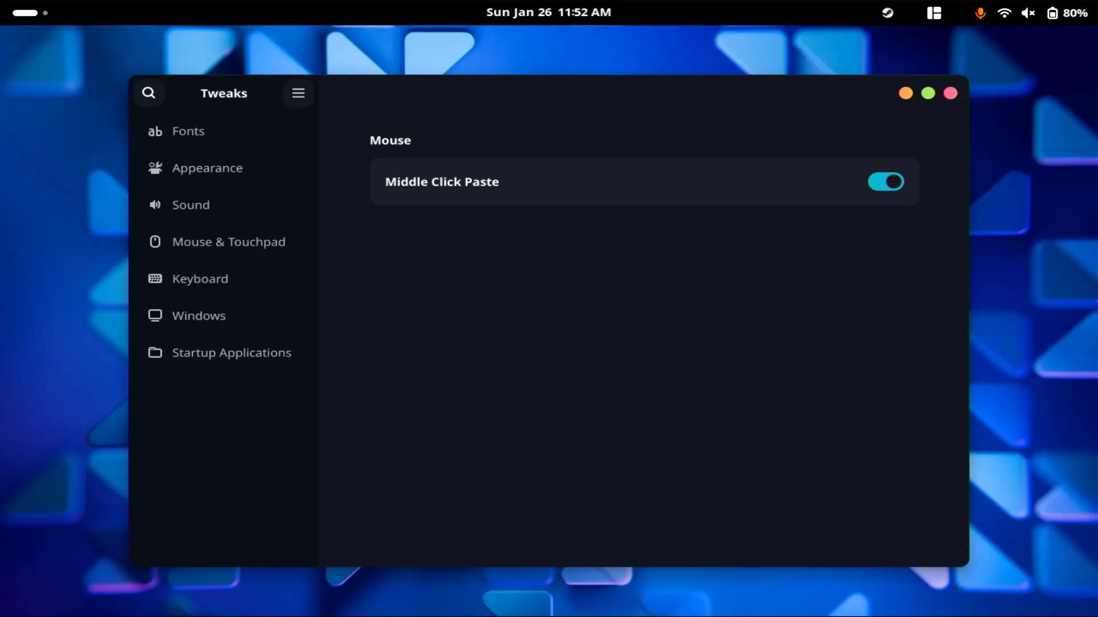
{"action": "left_click", "coordinate": [224, 168]}
{"action": "left_click", "coordinate": [896, 233]}
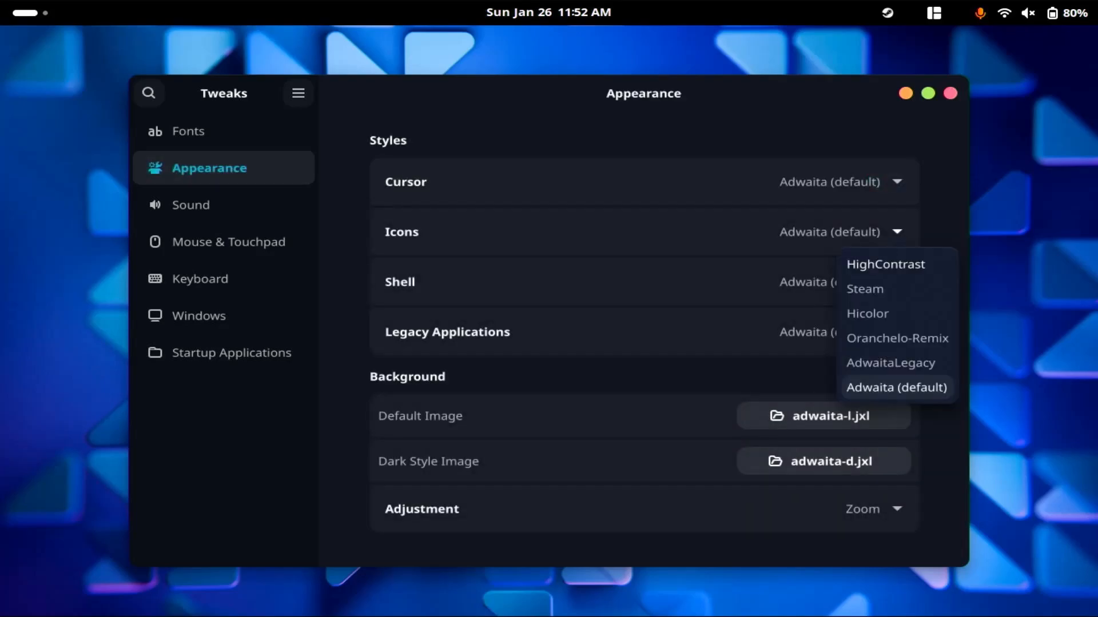
{"action": "left_click", "coordinate": [897, 338]}
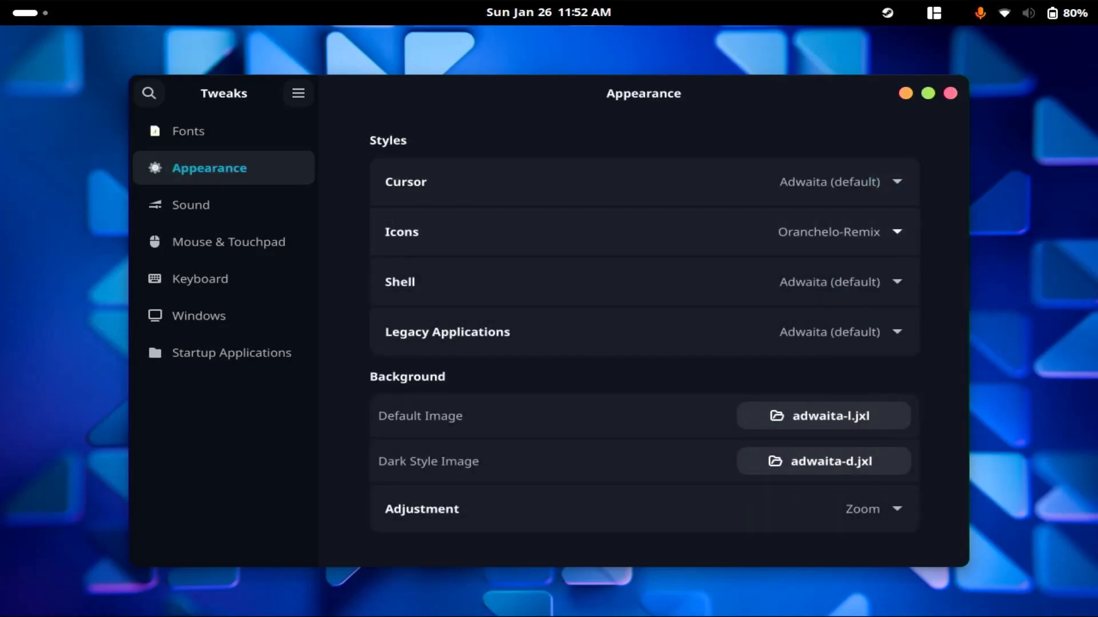
Set both the Shell and Legacy Applications themes to Tokyonight-Dark and check the look of the quick settings menu.
{"action": "left_click", "coordinate": [896, 282]}
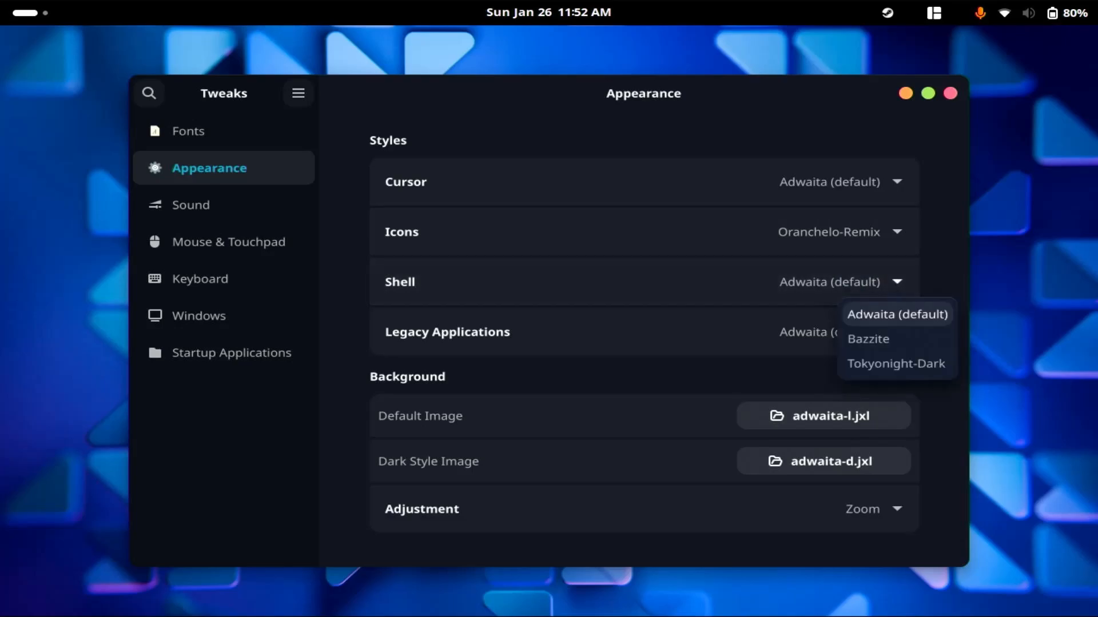
{"action": "left_click", "coordinate": [896, 364]}
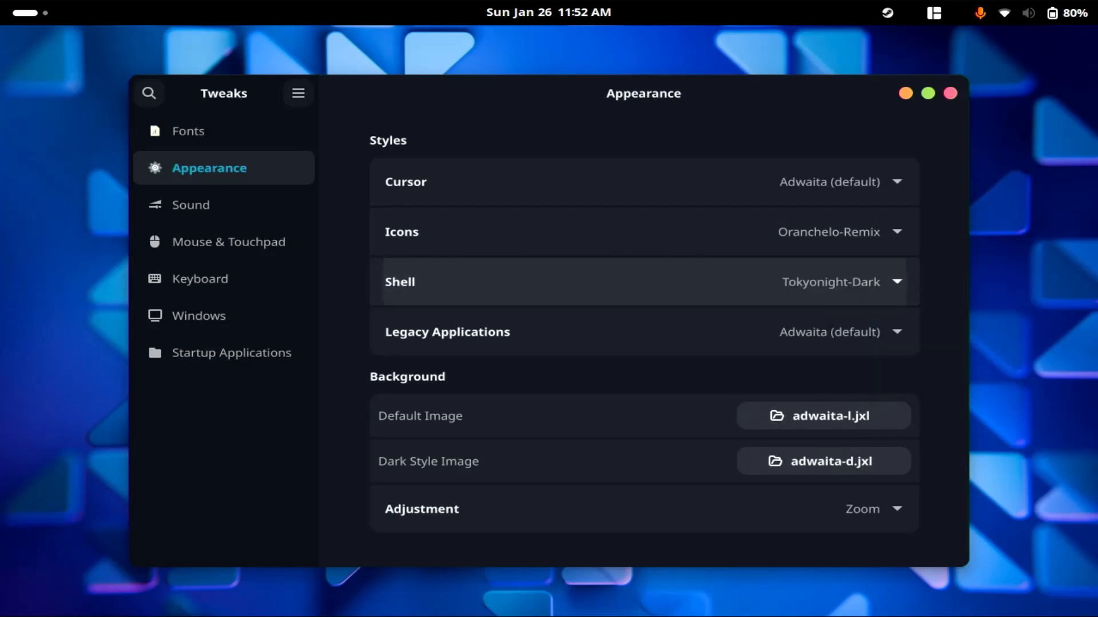
{"action": "left_click", "coordinate": [896, 332]}
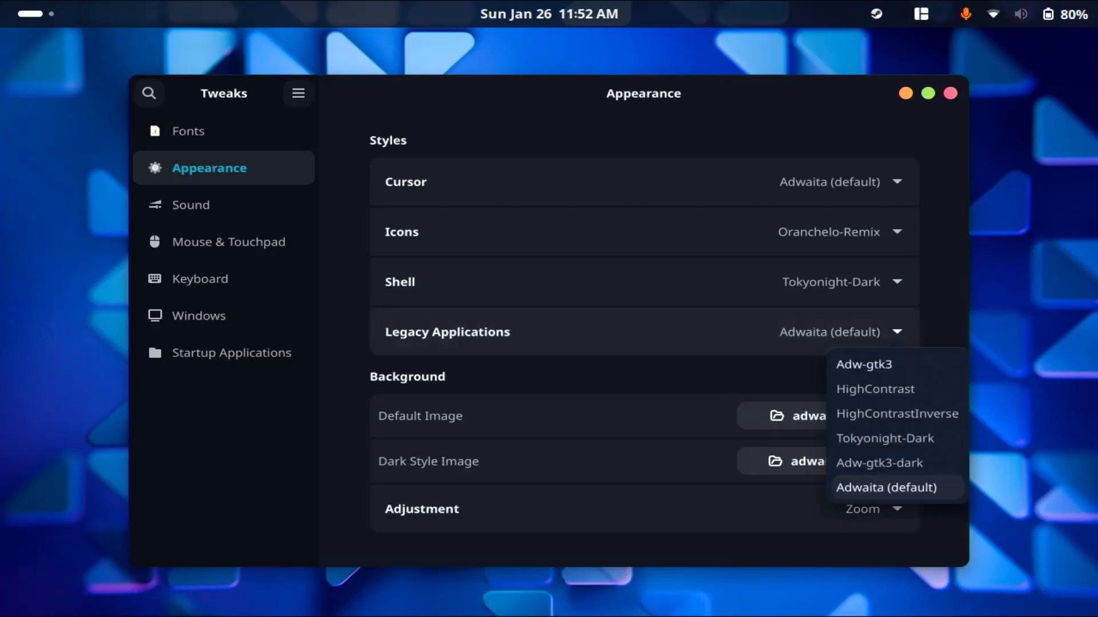
{"action": "left_click", "coordinate": [880, 439]}
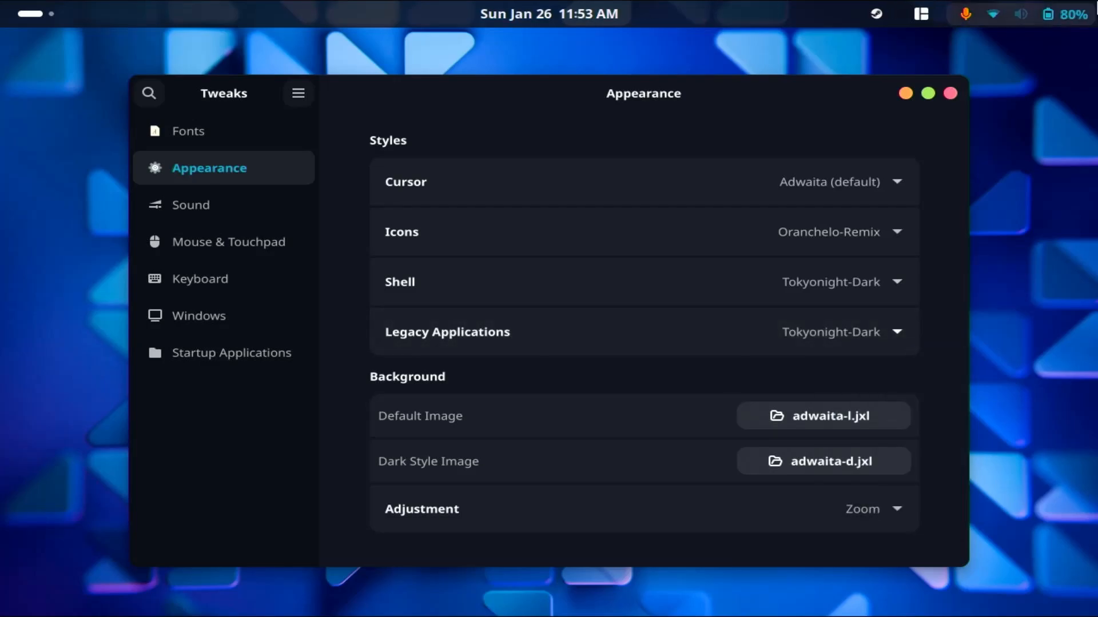
{"action": "left_click", "coordinate": [1080, 15]}
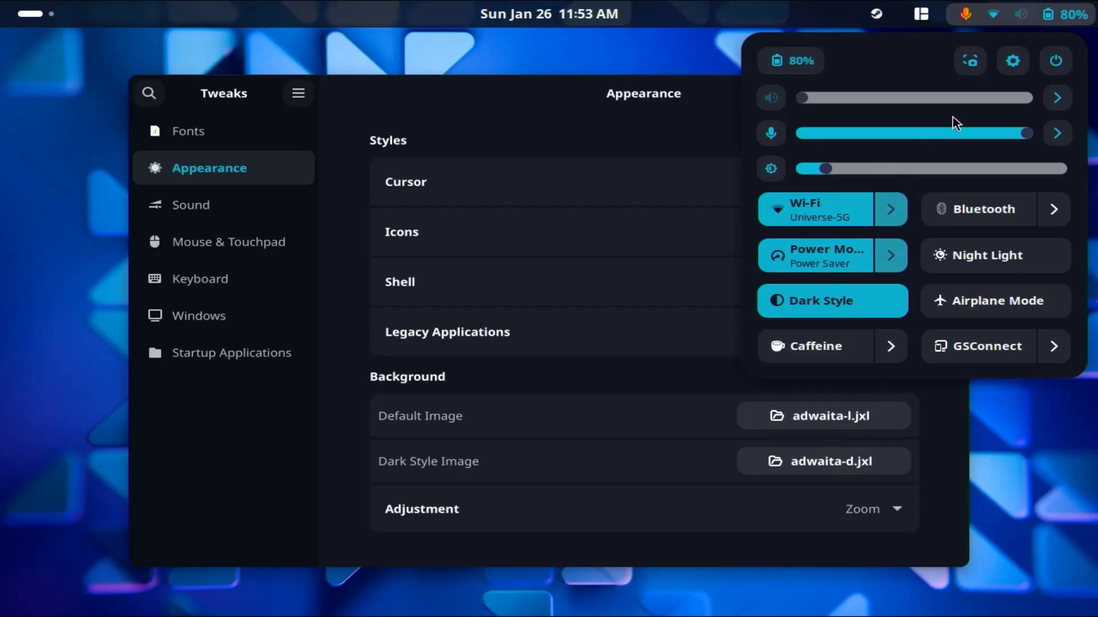
{"action": "left_click", "coordinate": [709, 109]}
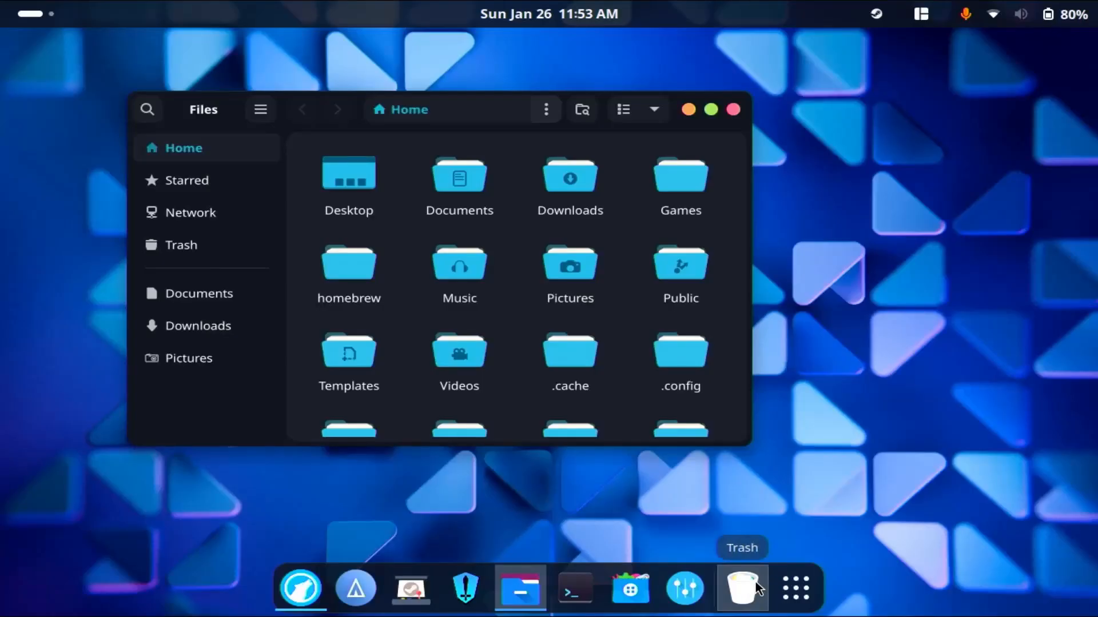
Turn off Show trash can and Show volumes and devices in the Dash to Dock launcher settings, and close the open windows.
{"action": "right_click", "coordinate": [790, 578]}
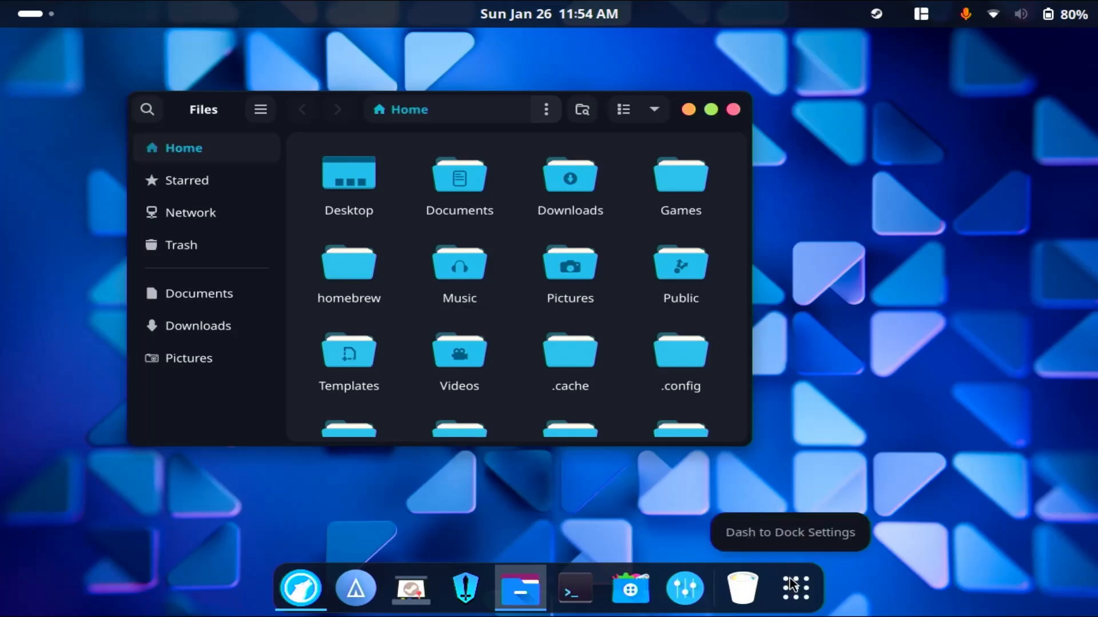
{"action": "left_click", "coordinate": [798, 530]}
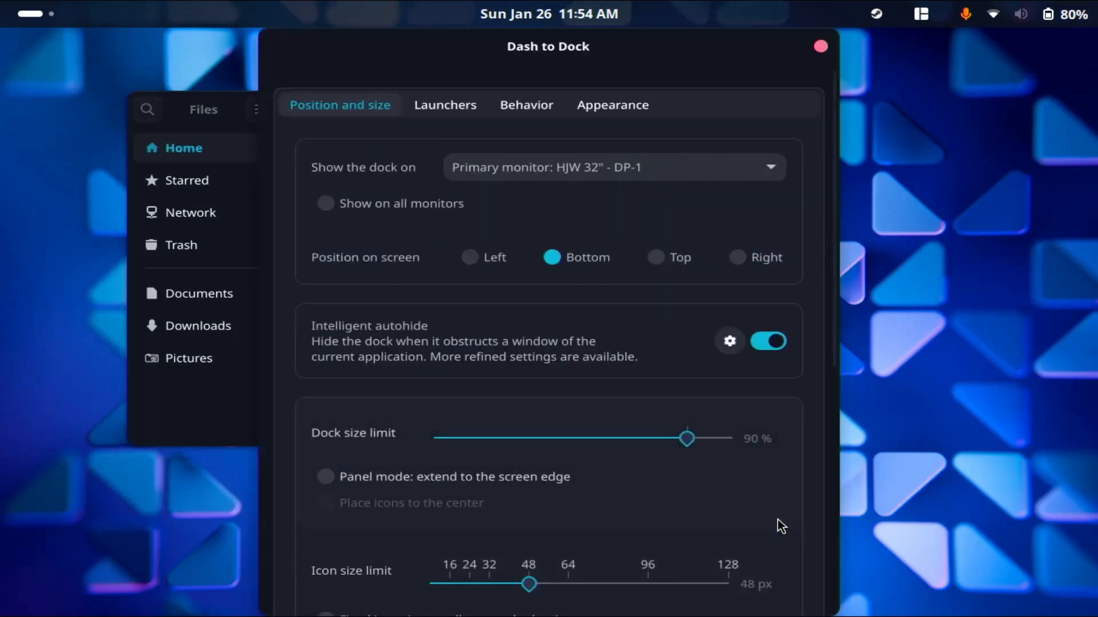
{"action": "left_click", "coordinate": [455, 105]}
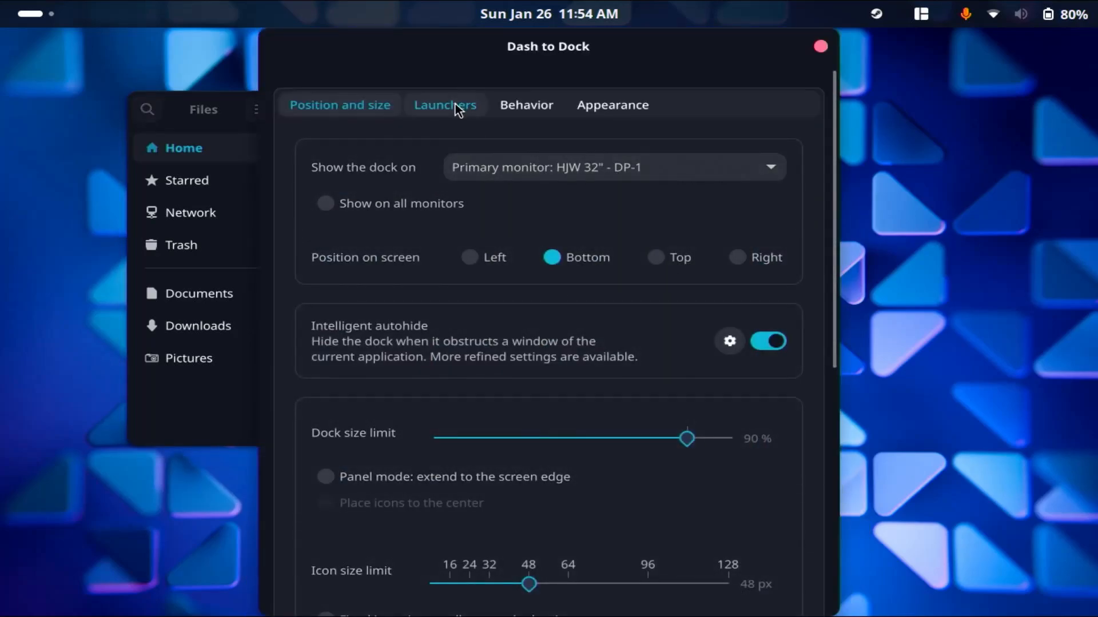
{"action": "scroll", "coordinate": [537, 269], "scroll_direction": "down", "scroll_amount": 3}
{"action": "scroll", "coordinate": [544, 280], "scroll_direction": "down", "scroll_amount": 2}
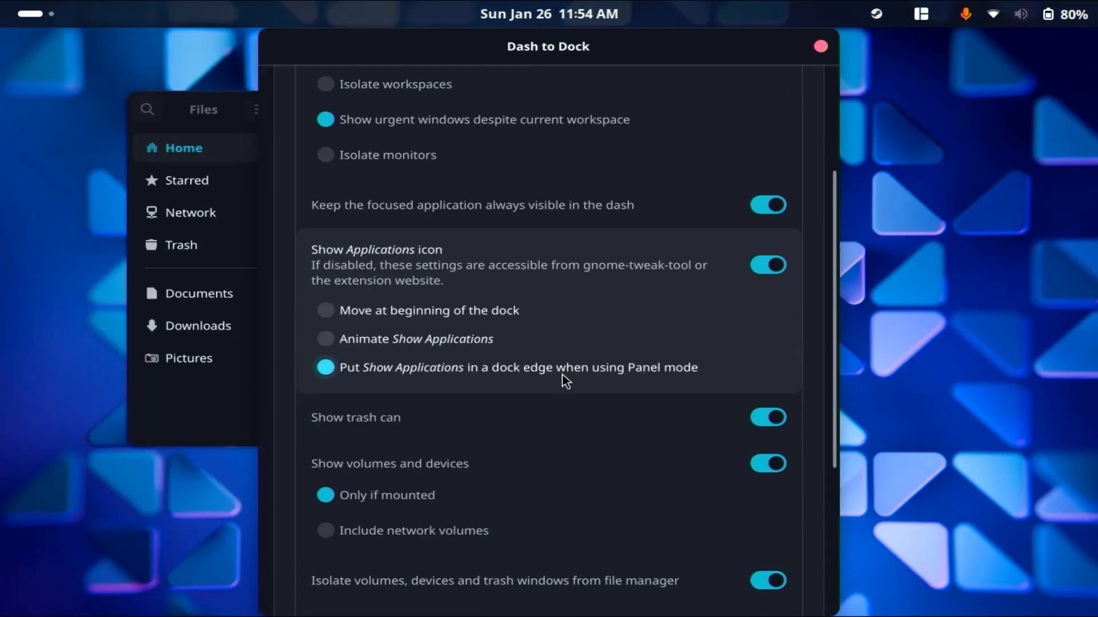
{"action": "scroll", "coordinate": [565, 381], "scroll_direction": "down", "scroll_amount": 2}
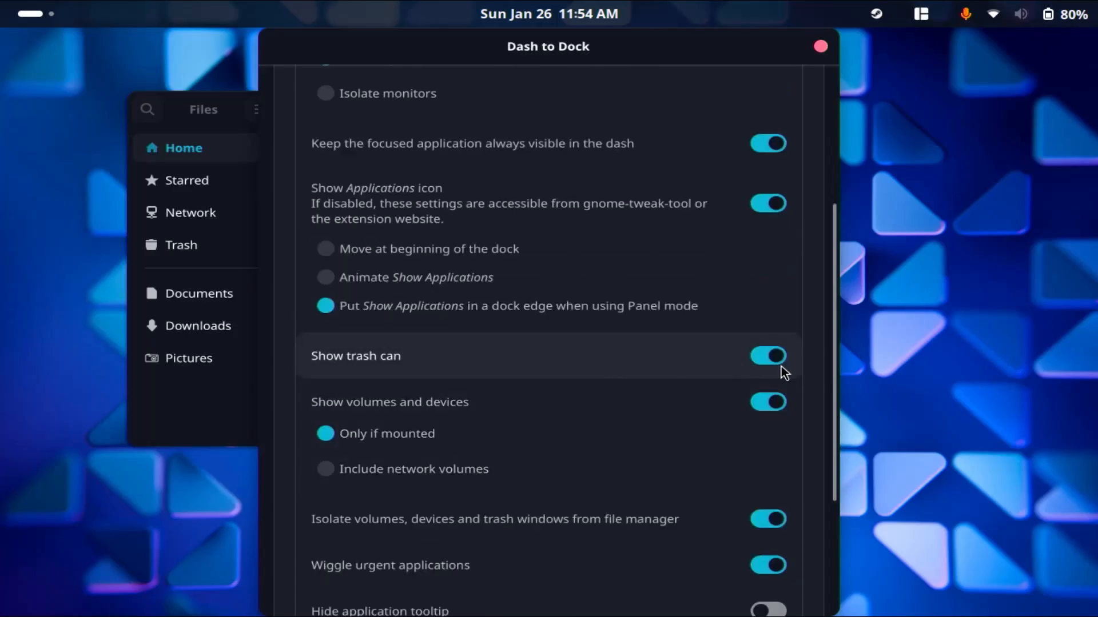
{"action": "left_click", "coordinate": [775, 357]}
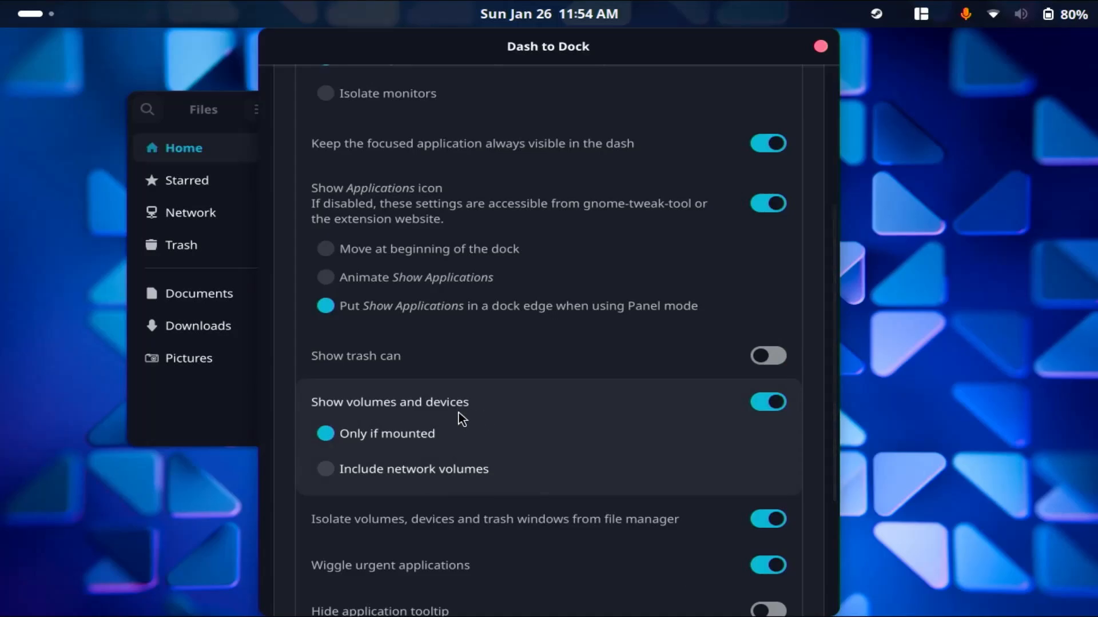
{"action": "left_click", "coordinate": [772, 407]}
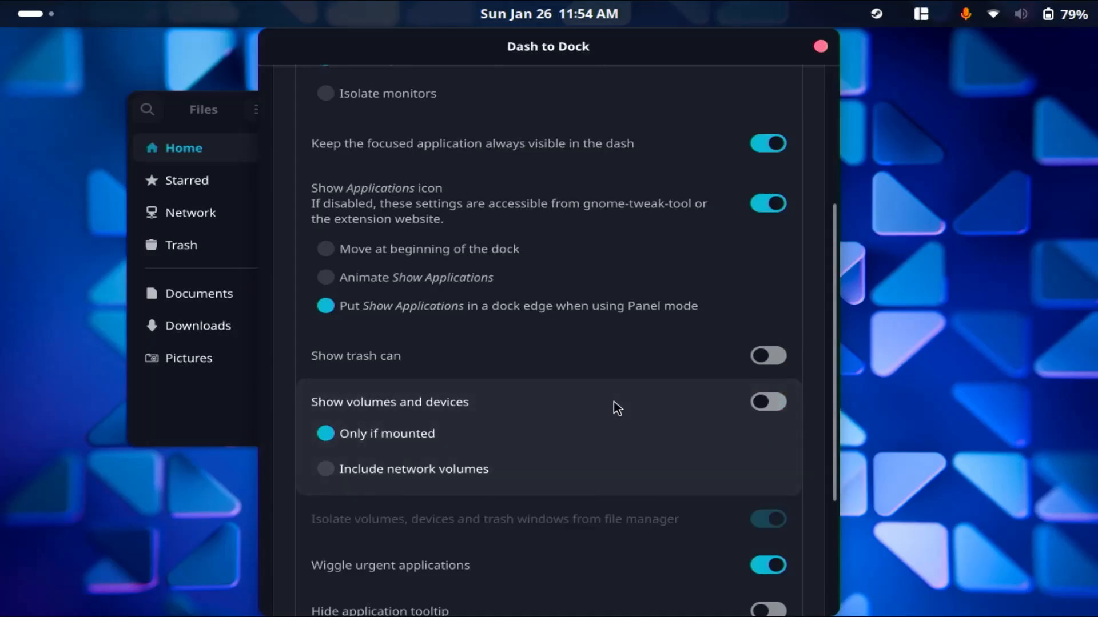
{"action": "scroll", "coordinate": [640, 351], "scroll_direction": "down", "scroll_amount": 2}
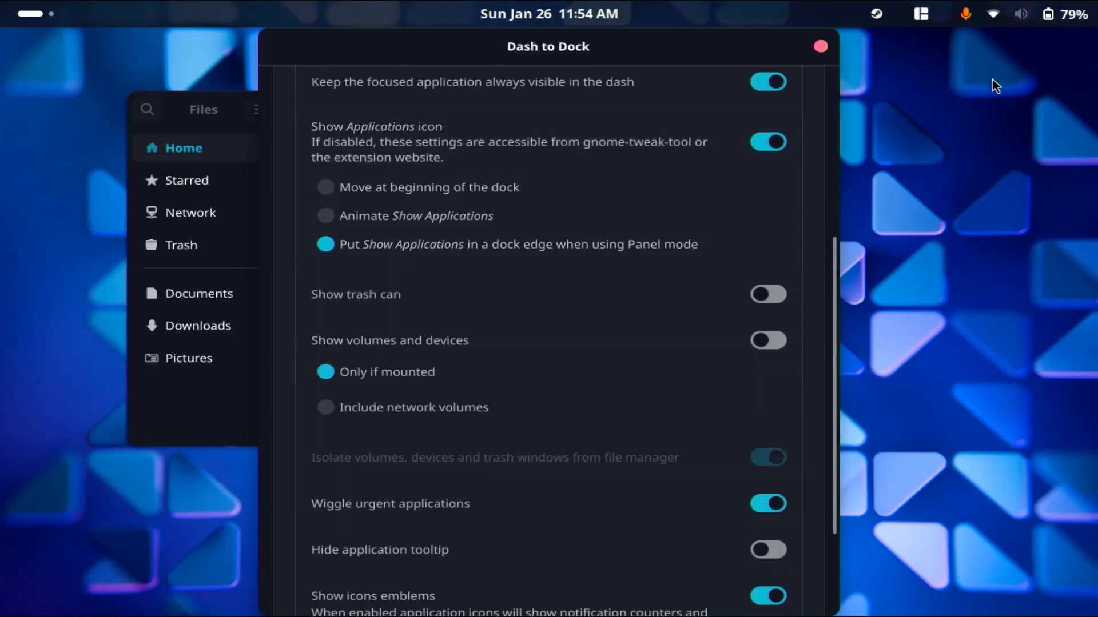
{"action": "left_click", "coordinate": [824, 46]}
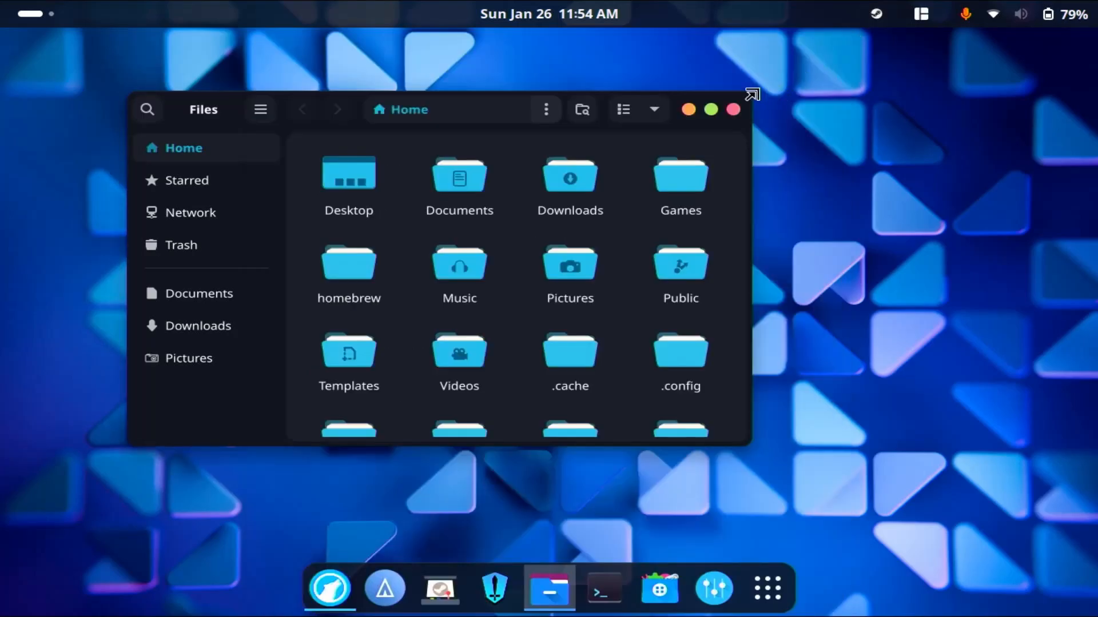
{"action": "left_click", "coordinate": [734, 109]}
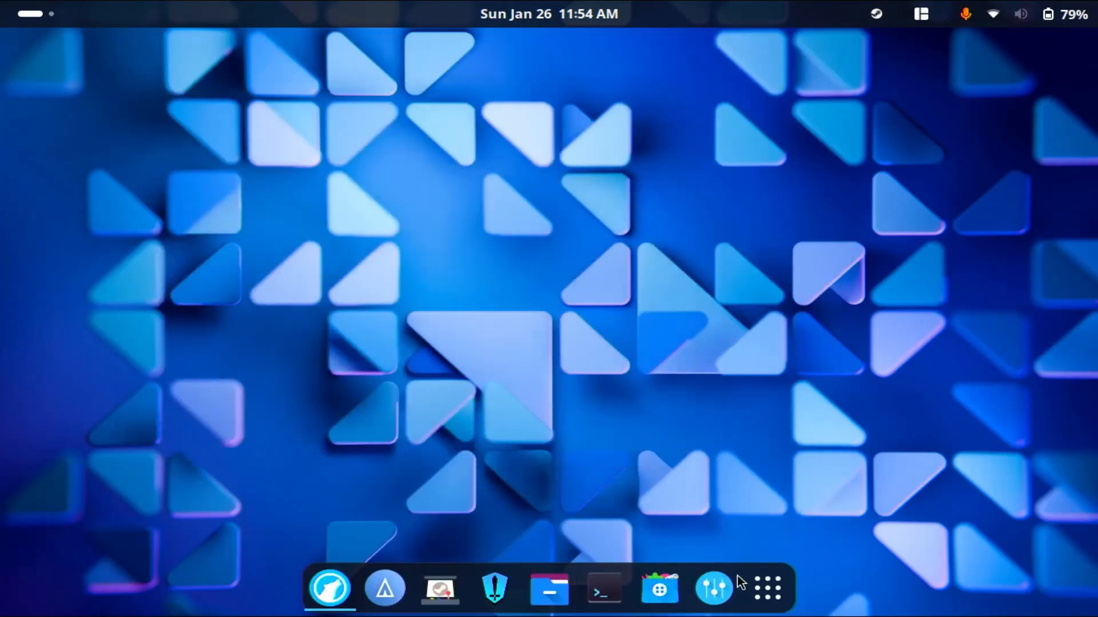
Open the Just Perfection extension's settings from the extension manager in Utilities and set Startup Status to Desktop in its behavior settings.
{"action": "left_click", "coordinate": [766, 590]}
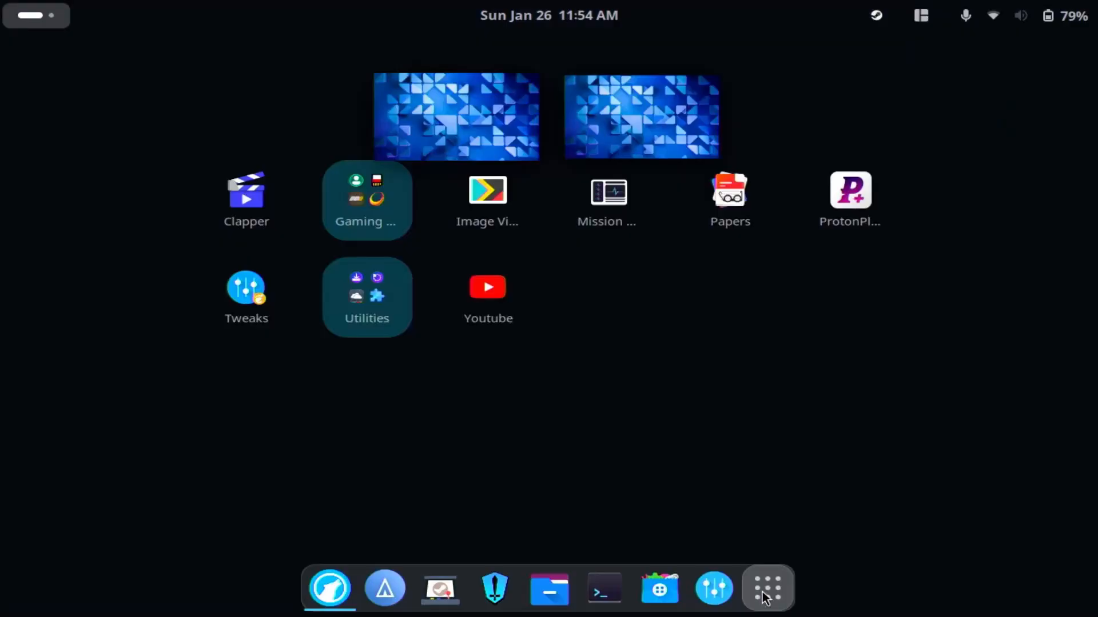
{"action": "left_click", "coordinate": [365, 283]}
{"action": "left_click", "coordinate": [437, 338]}
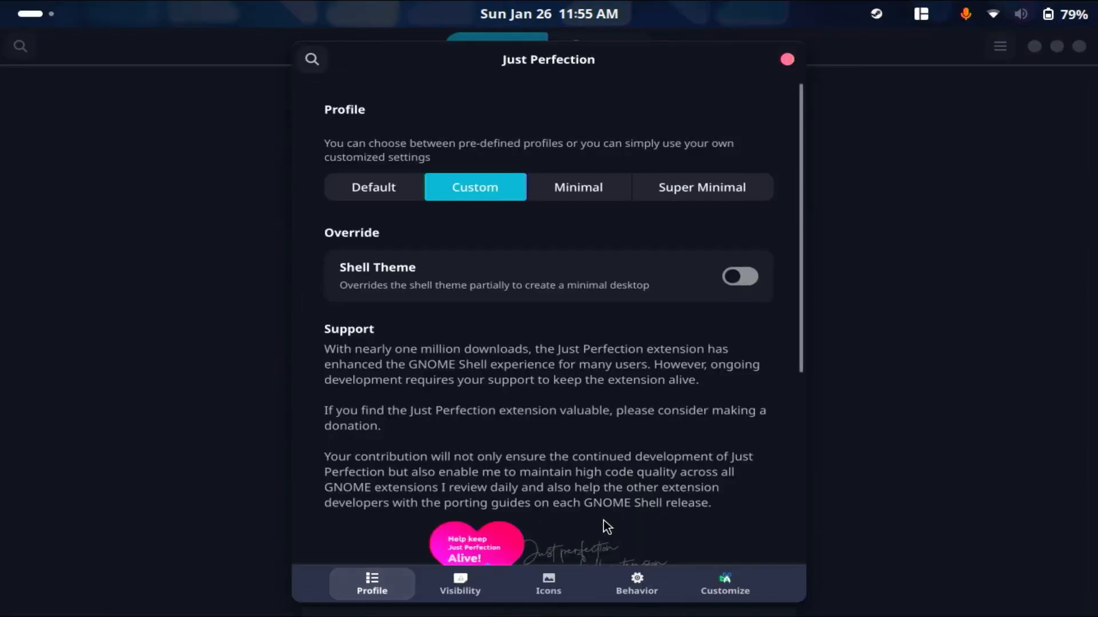
{"action": "left_click", "coordinate": [617, 589]}
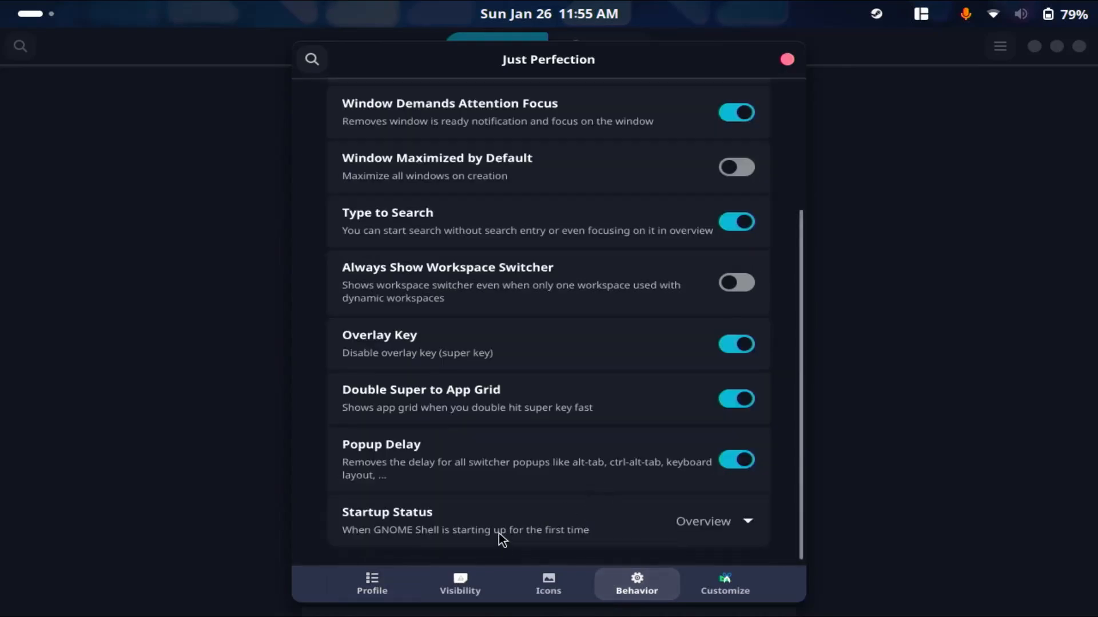
{"action": "left_click", "coordinate": [721, 525]}
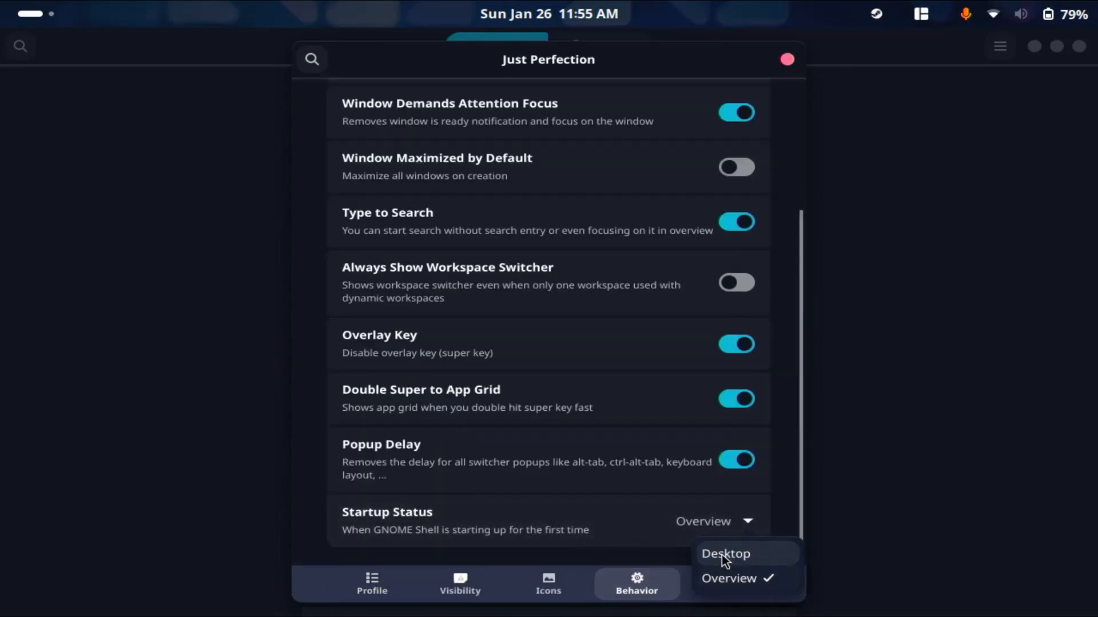
{"action": "left_click", "coordinate": [721, 556]}
Turn on the Blur my Shell extension, close the Just Perfection settings, and check the overview blur on the second workspace.
{"action": "key", "text": "super"}
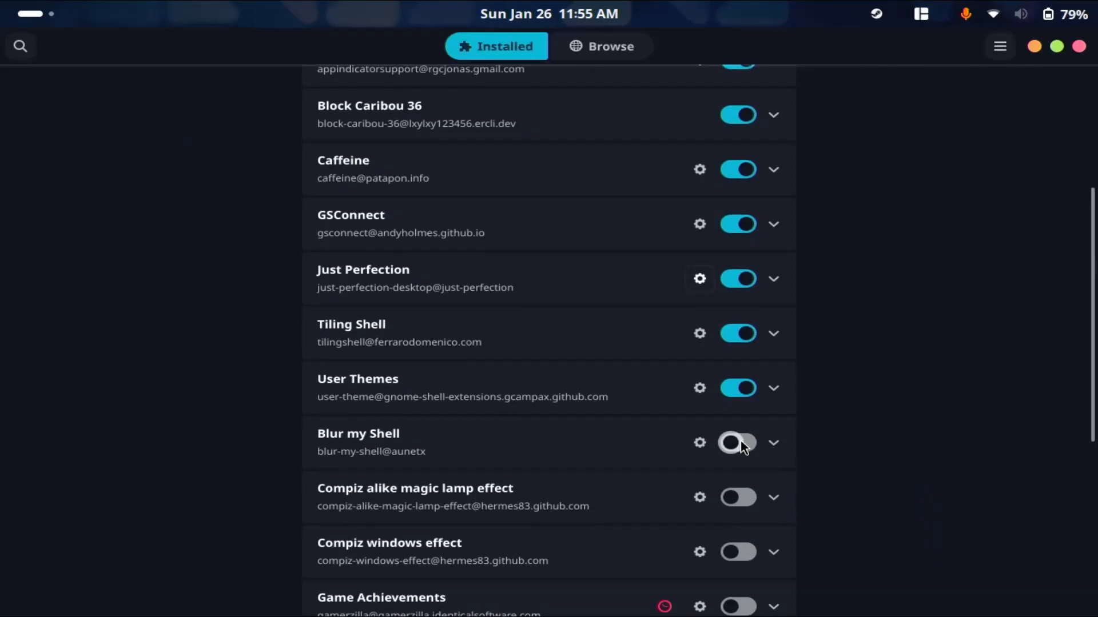
{"action": "left_click", "coordinate": [739, 444]}
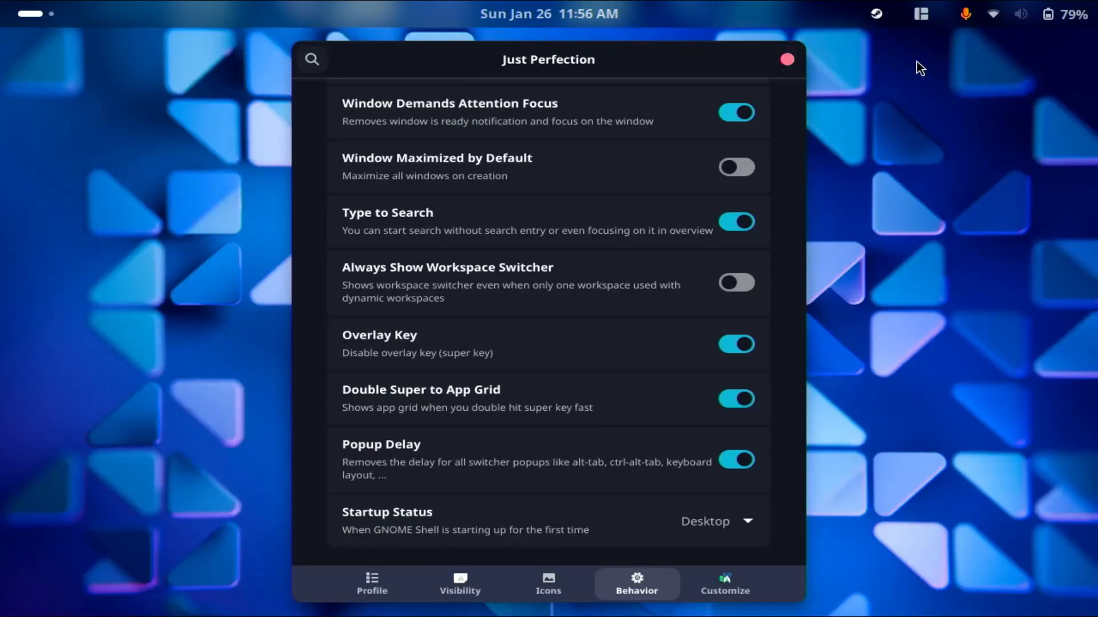
{"action": "left_click", "coordinate": [786, 59]}
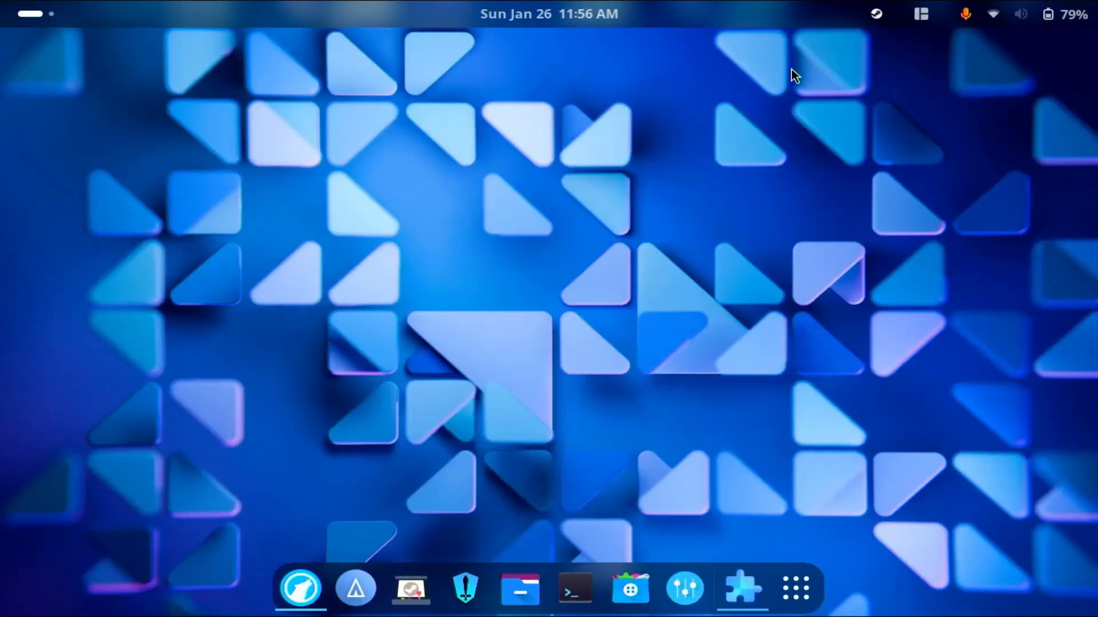
{"action": "key", "text": "super"}
{"action": "left_click", "coordinate": [1093, 254]}
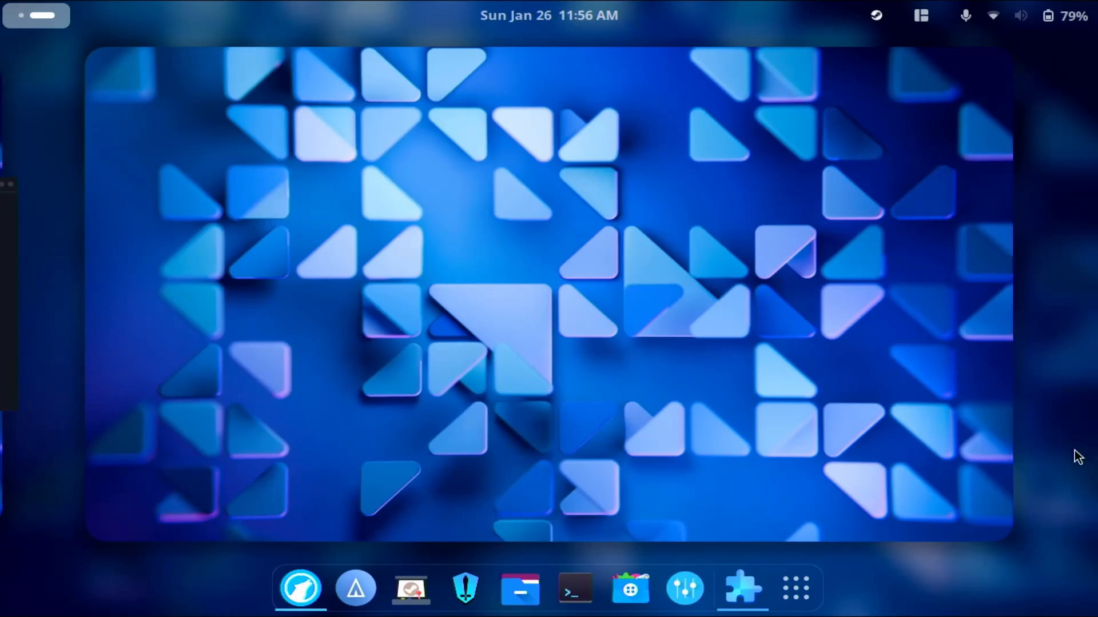
{"action": "left_click", "coordinate": [732, 171]}
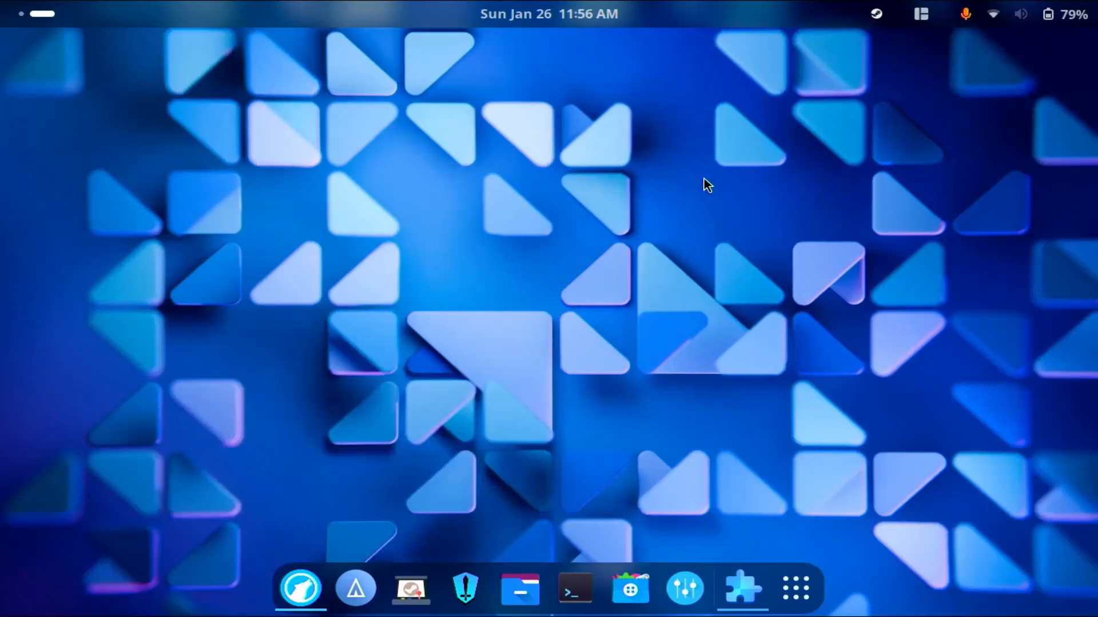
Change the desktop background to the blue-grey abstract swirl wallpaper, close Settings, and check its look in the overview.
{"action": "right_click", "coordinate": [674, 179]}
{"action": "left_click", "coordinate": [684, 195]}
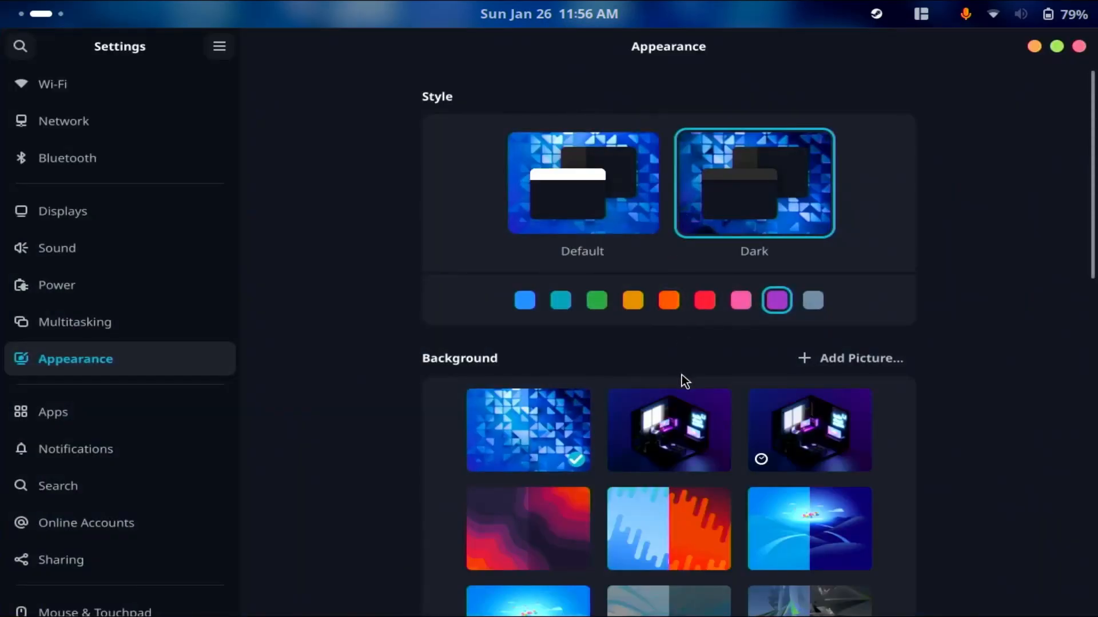
{"action": "scroll", "coordinate": [682, 378], "scroll_direction": "down", "scroll_amount": 5}
{"action": "left_click", "coordinate": [698, 385]}
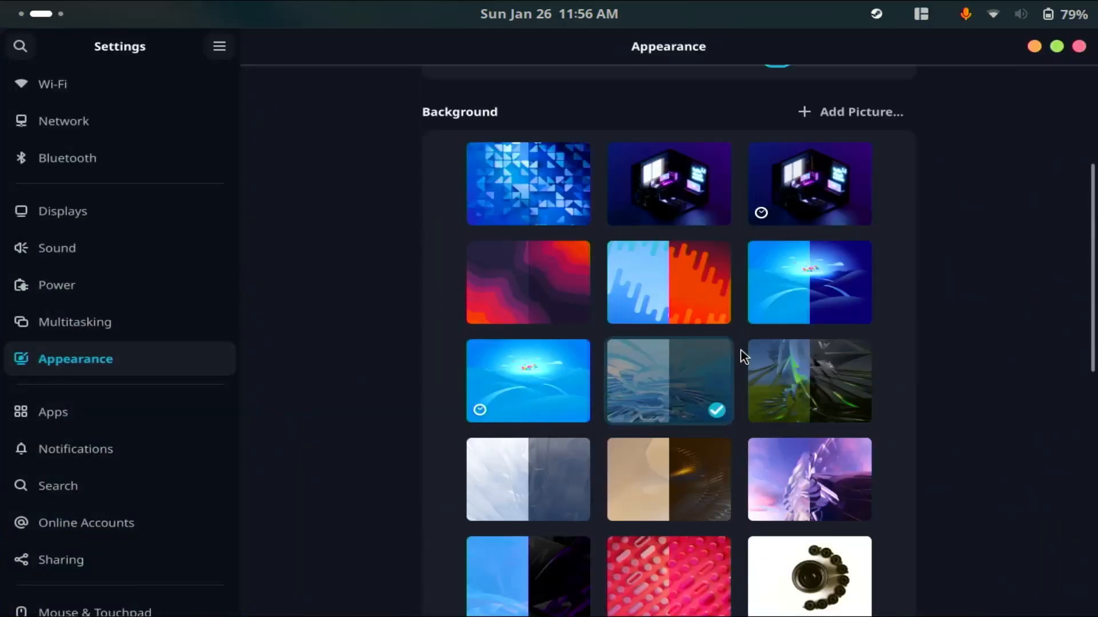
{"action": "scroll", "coordinate": [739, 350], "scroll_direction": "down", "scroll_amount": 3}
{"action": "left_click", "coordinate": [1078, 46]}
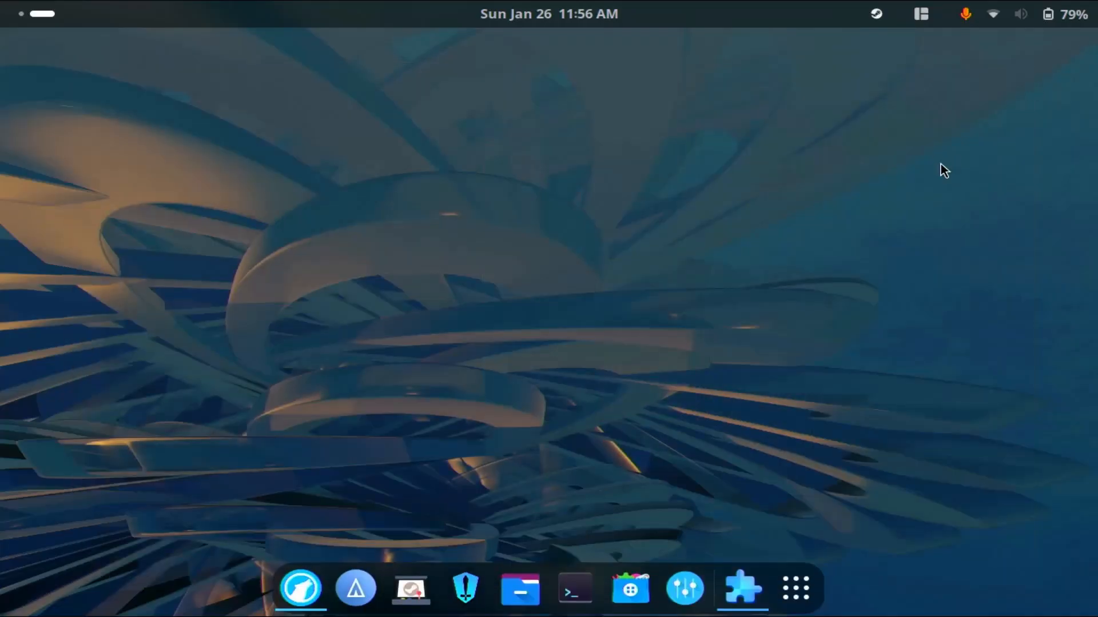
{"action": "key", "text": "super"}
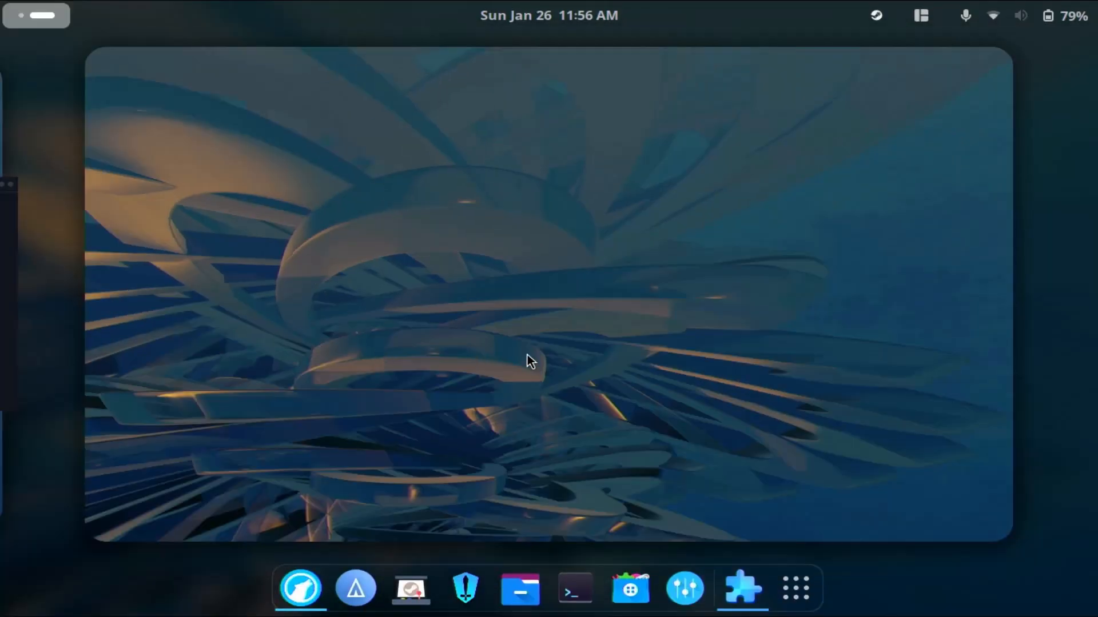
{"action": "left_click", "coordinate": [623, 516]}
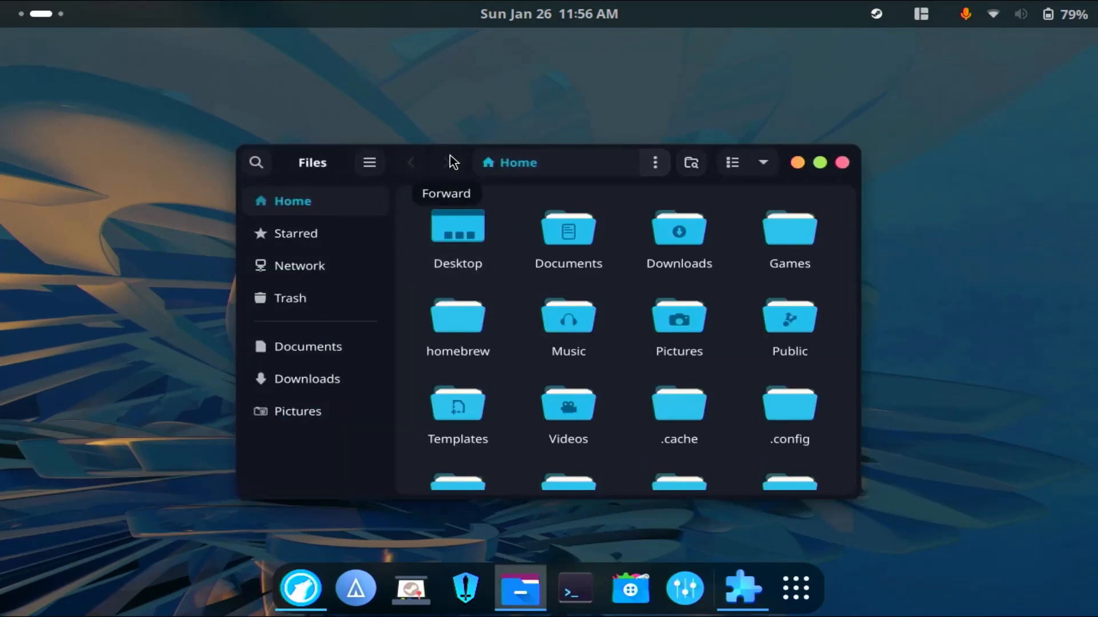
Tile the Files window into the upper-right quarter of the desktop and then across the full screen.
{"action": "left_click_drag", "start_coordinate": [451, 156], "coordinate": [456, 3]}
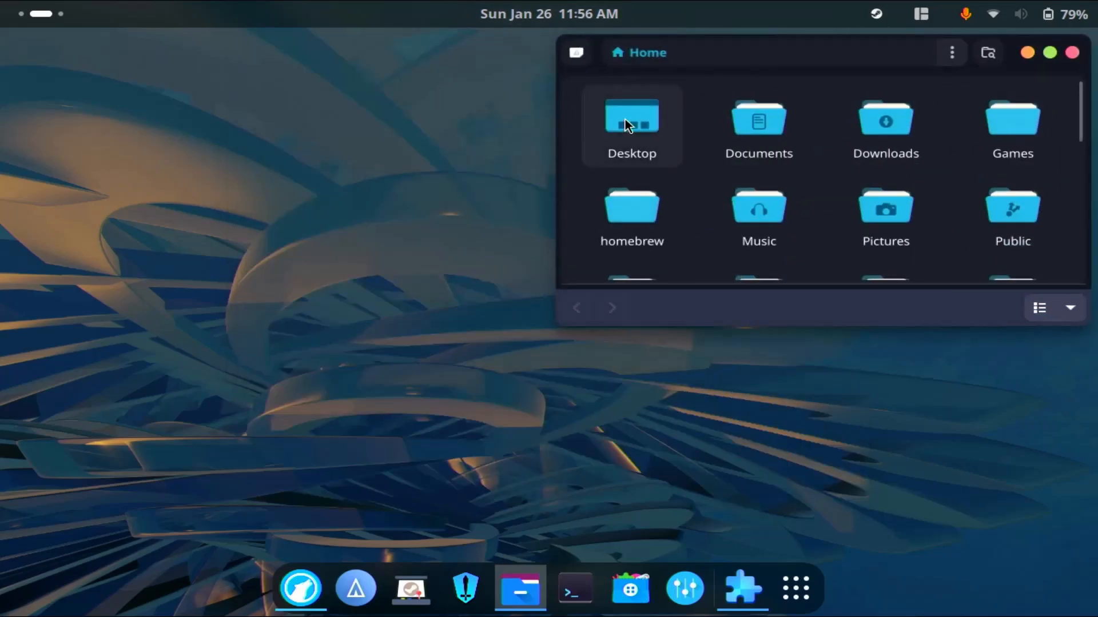
{"action": "left_click_drag", "start_coordinate": [780, 73], "coordinate": [588, 36]}
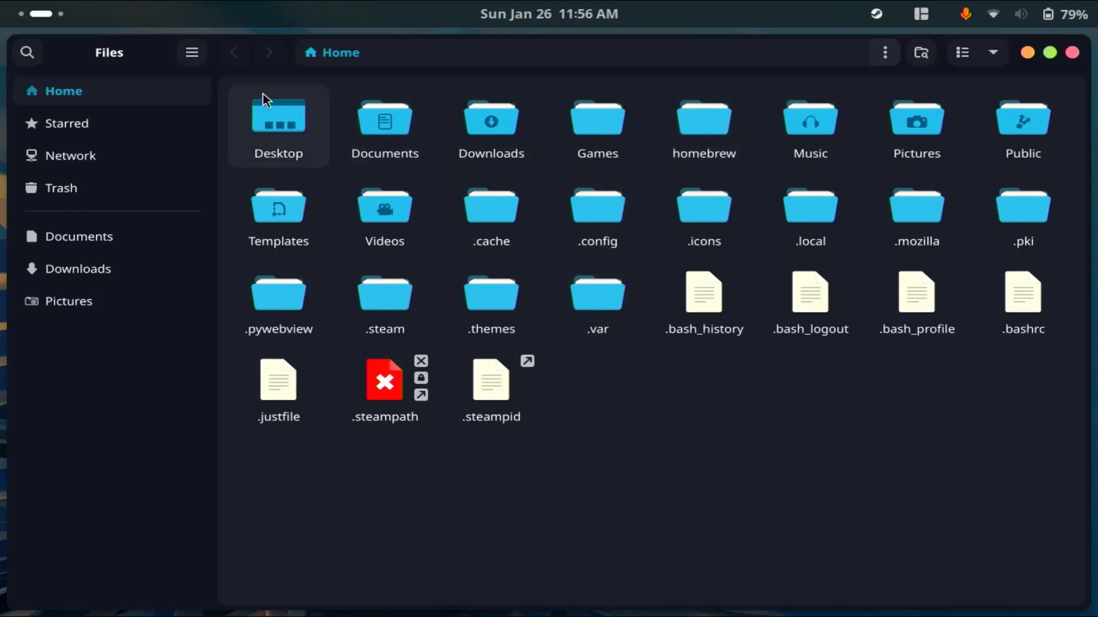
{"action": "left_click_drag", "start_coordinate": [362, 54], "coordinate": [355, 7]}
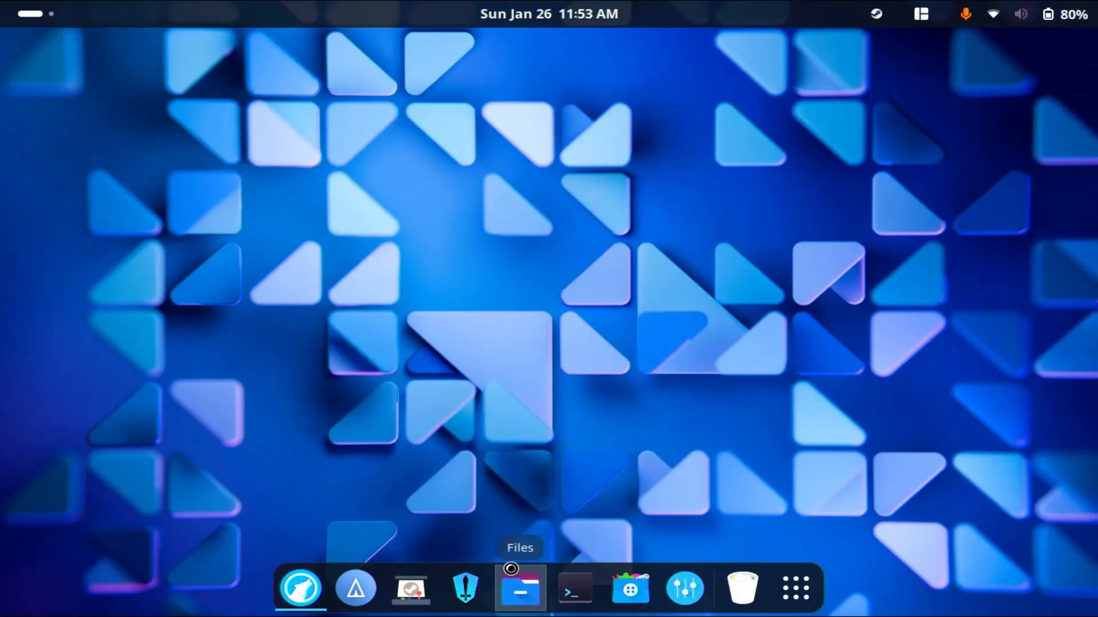
Open Files at the Home folder and restore the maximized window to a smaller floating size.
{"action": "left_click", "coordinate": [519, 589]}
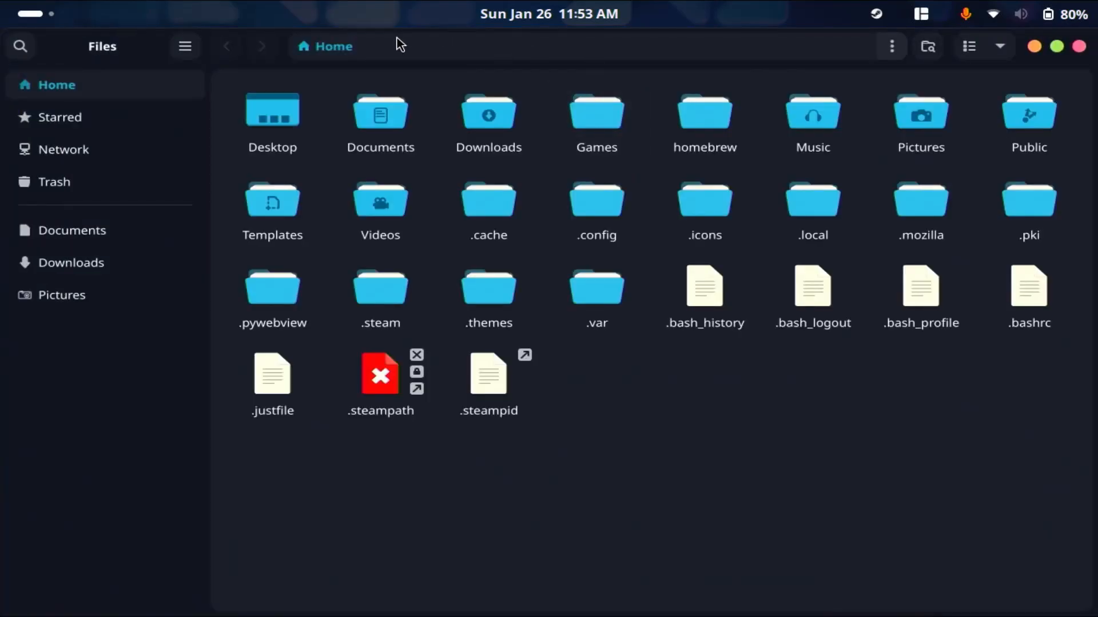
{"action": "double_click", "coordinate": [248, 57]}
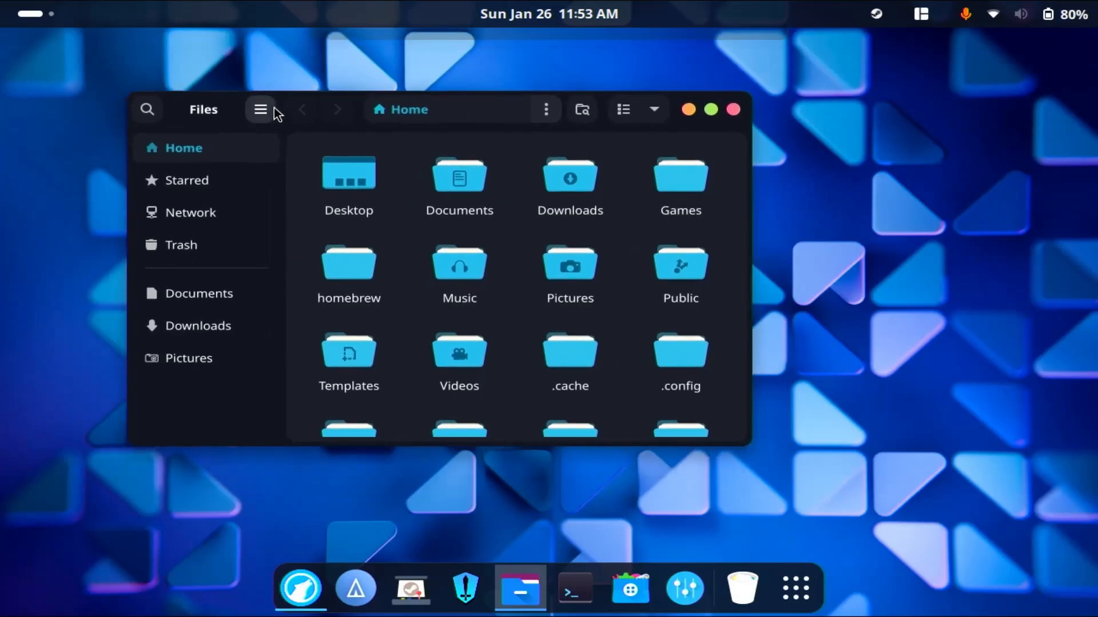